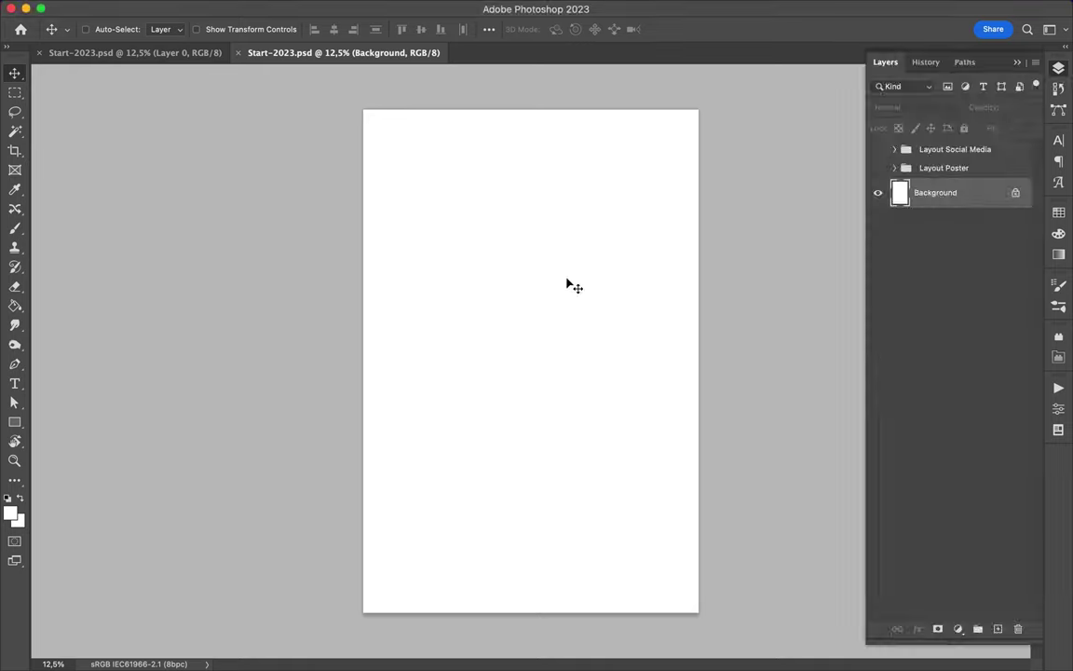
Step: Draw a page-sized rectangle and give it a cyan-to-navy linear gradient fill
{"action": "left_click_drag", "start_coordinate": [311, 70], "coordinate": [705, 626]}
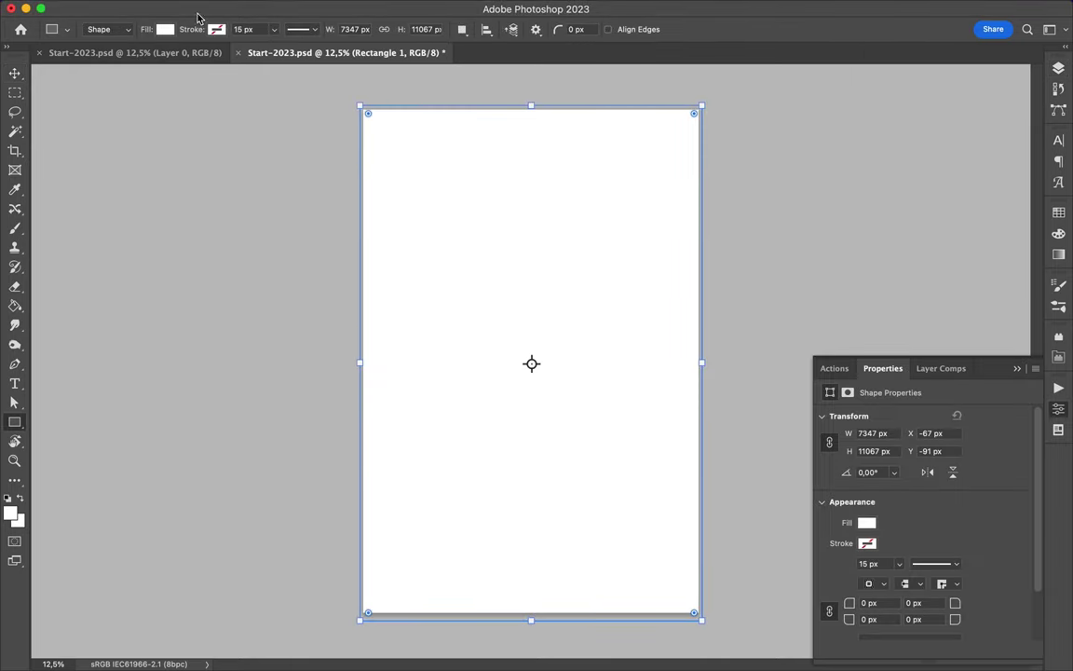
{"action": "left_click", "coordinate": [165, 29]}
{"action": "left_click", "coordinate": [130, 58]}
{"action": "left_click", "coordinate": [111, 110]}
Step: Recolour both gradient stops to blues, setting the lighter end stop to 5a9fec
{"action": "double_click", "coordinate": [69, 229]}
{"action": "mouse_move", "coordinate": [849, 180]}
{"action": "left_mouse_down"}
{"action": "mouse_move", "coordinate": [838, 114]}
{"action": "mouse_move", "coordinate": [824, 98]}
{"action": "mouse_move", "coordinate": [831, 113]}
{"action": "left_mouse_up"}
{"action": "left_click", "coordinate": [1021, 61]}
{"action": "double_click", "coordinate": [257, 230]}
{"action": "left_click_drag", "start_coordinate": [889, 163], "coordinate": [890, 140]}
{"action": "left_click_drag", "start_coordinate": [826, 96], "coordinate": [784, 81]}
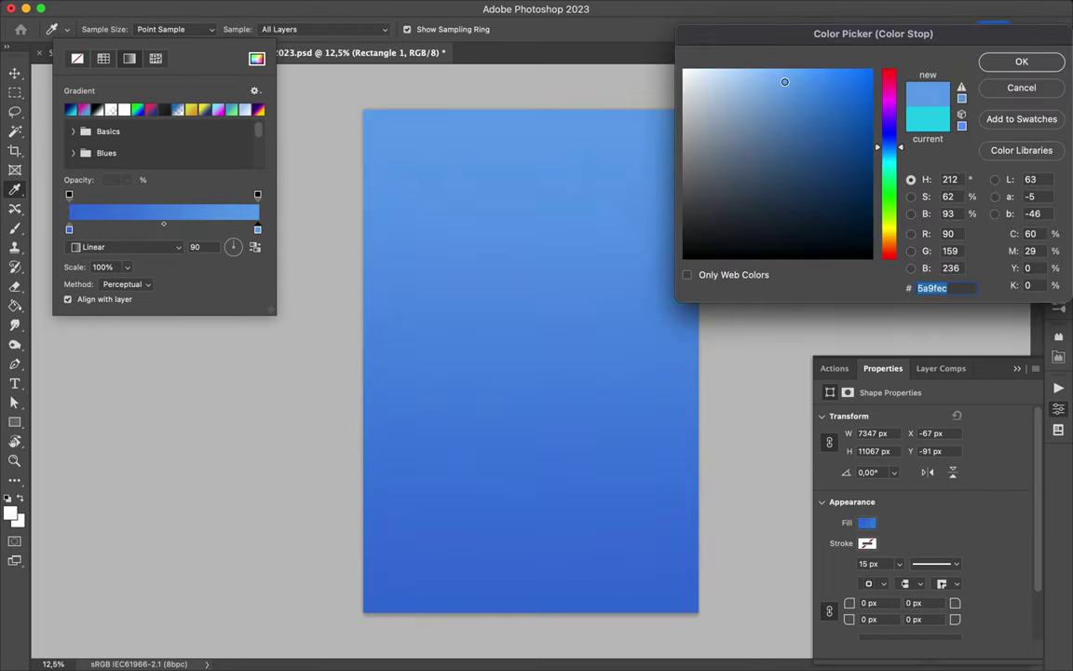
{"action": "key", "text": "Return"}
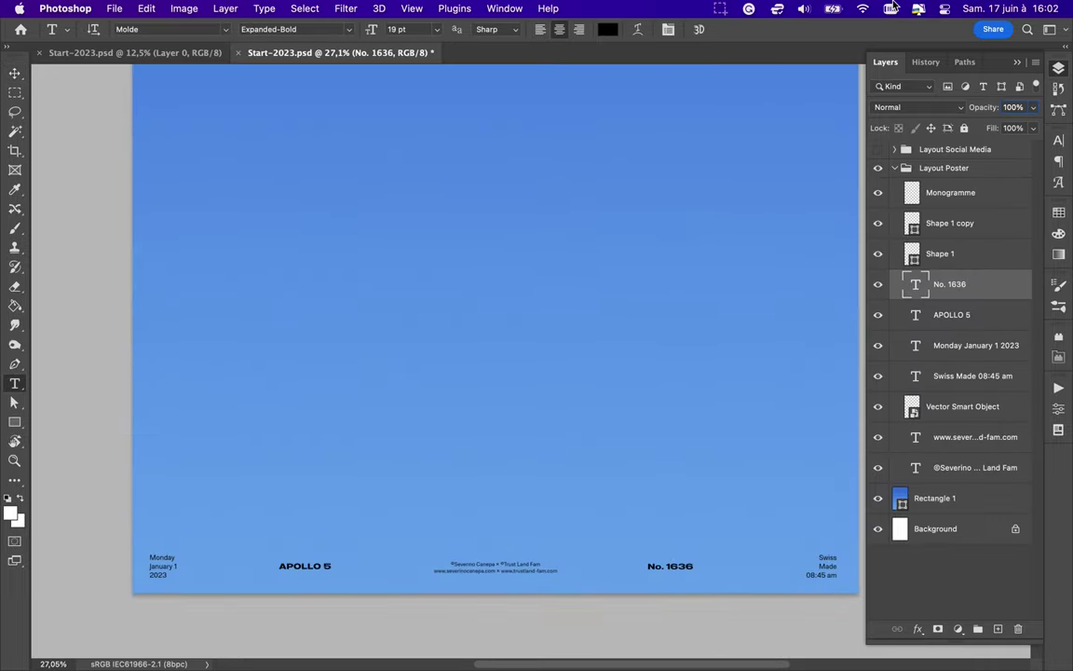
Step: Set the poster footer to 16:02 pm and Saturday June 17 2023
{"action": "left_click", "coordinate": [812, 572]}
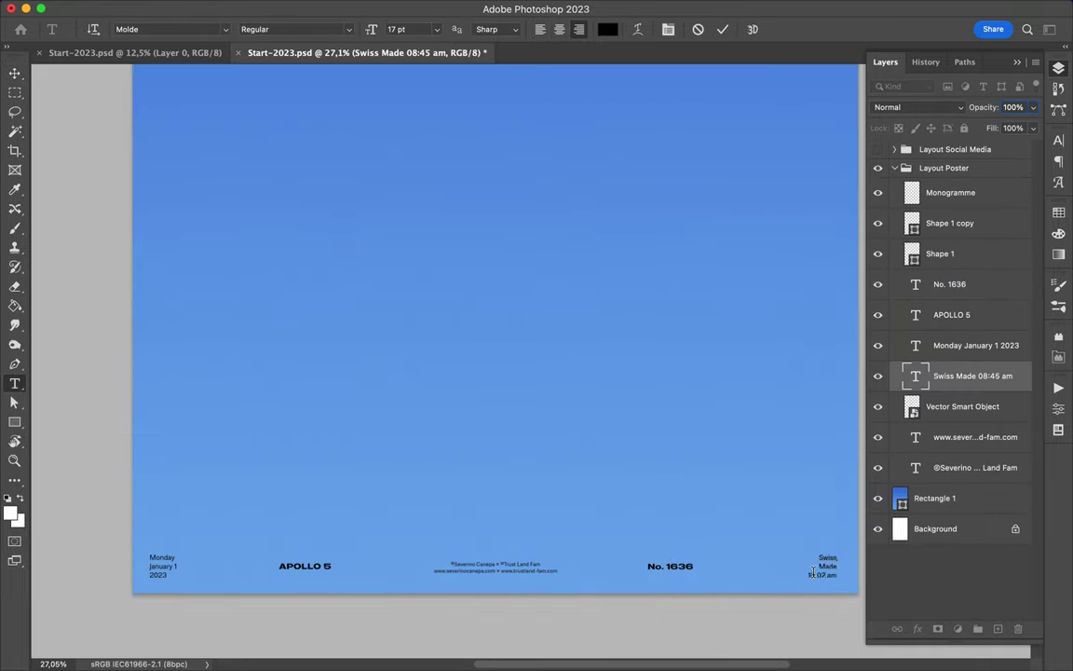
{"action": "left_click", "coordinate": [159, 550]}
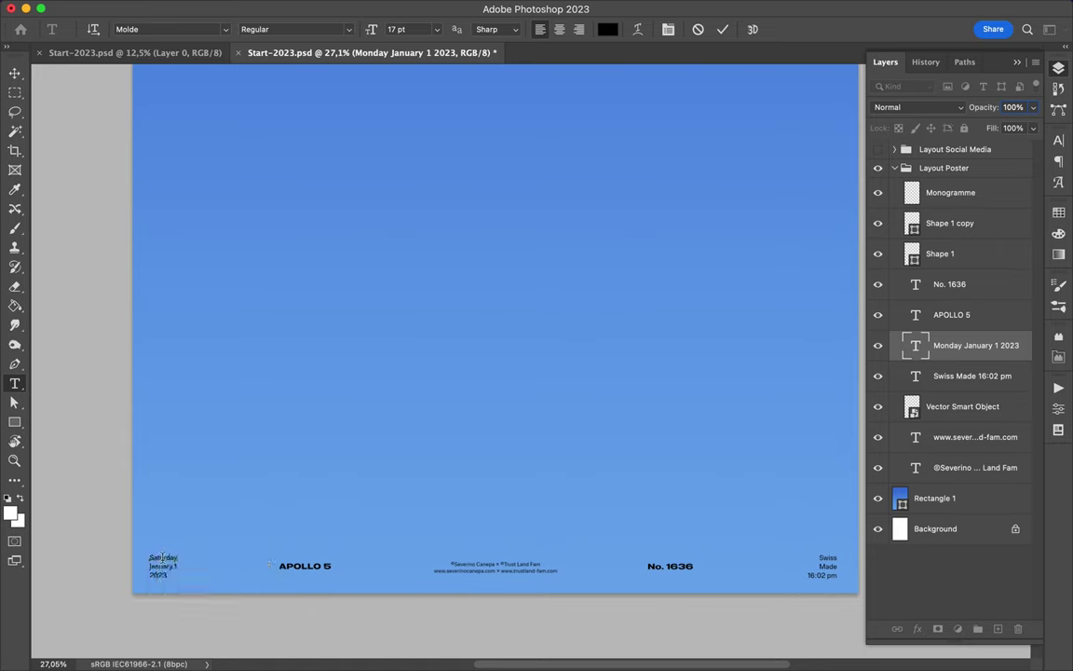
{"action": "left_click", "coordinate": [355, 463]}
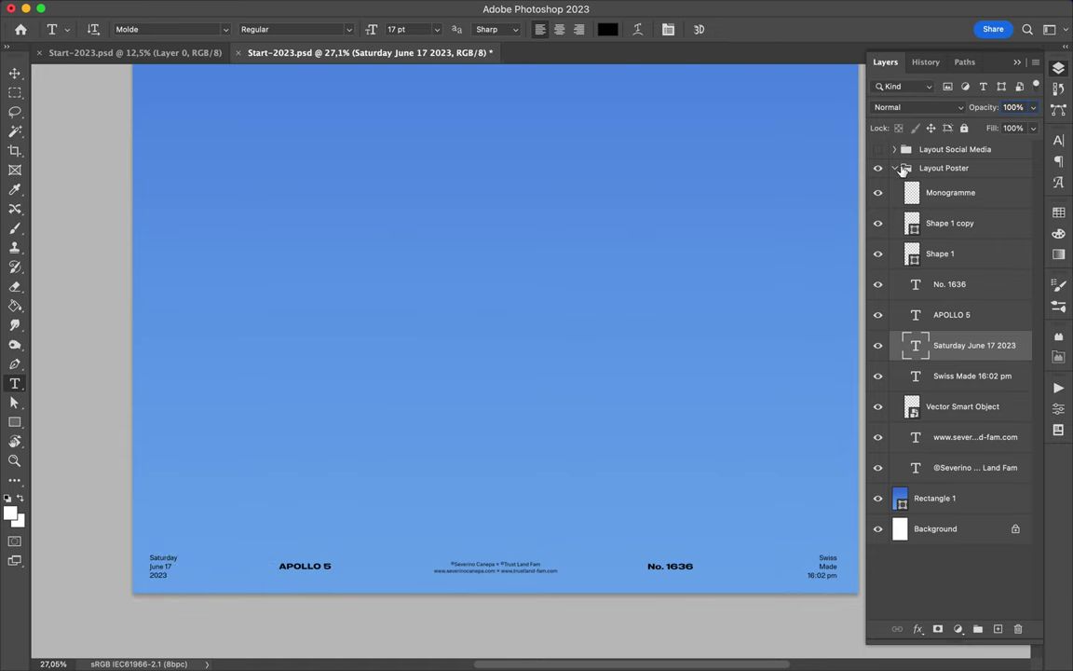
{"action": "type", "text": "16:"}
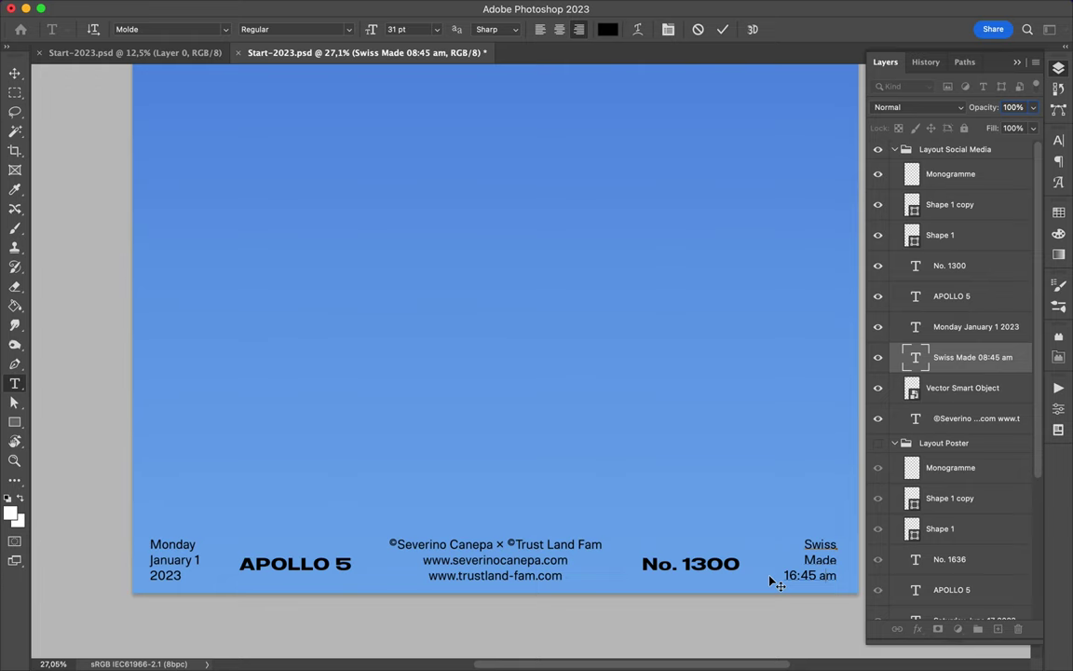
{"action": "type", "text": "02 p"}
Step: Change the social media footer date to Friday June 17 2023 and fit the poster on screen
{"action": "double_click", "coordinate": [160, 543]}
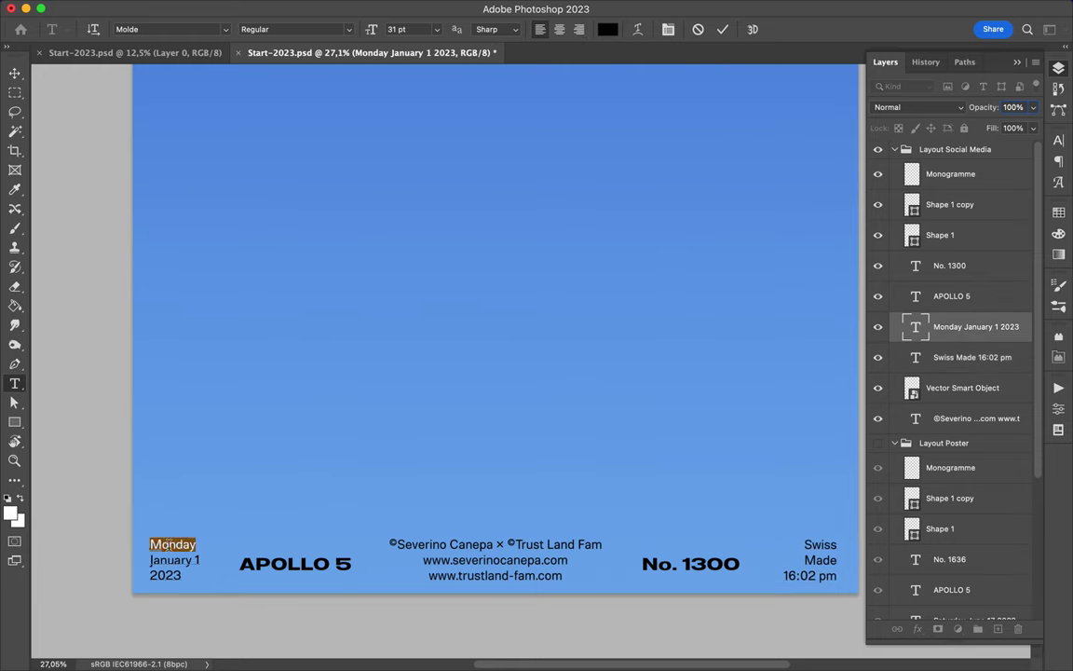
{"action": "type", "text": "une 17"}
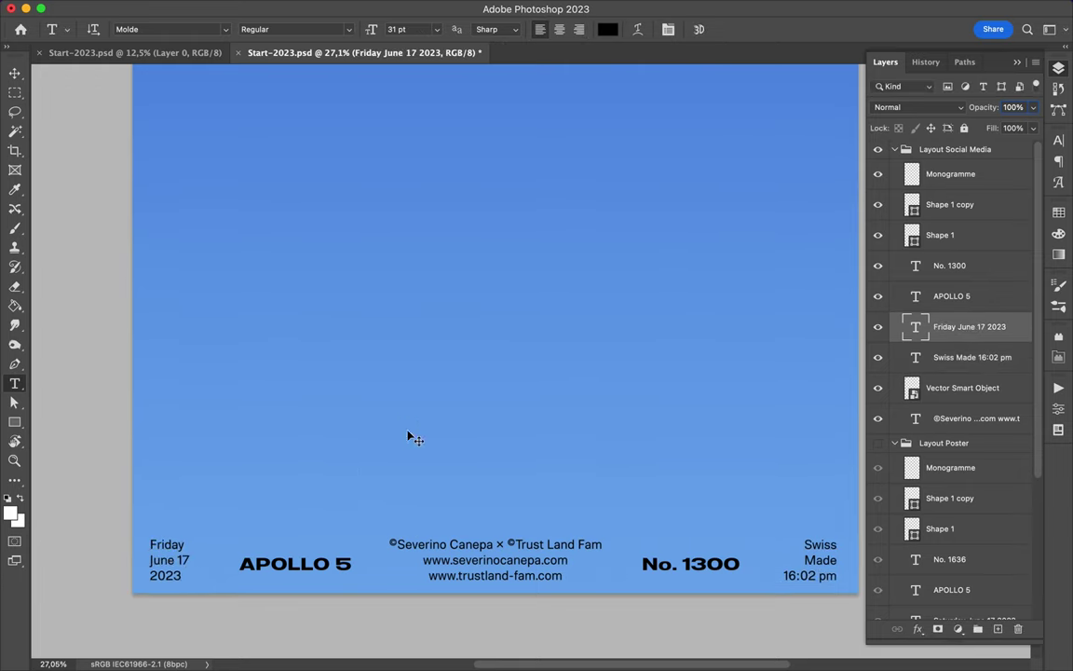
{"action": "left_click", "coordinate": [15, 73]}
{"action": "key", "text": "super+0"}
{"action": "left_click", "coordinate": [135, 52]}
Step: Move the moon layers above Rectangle 1 and collapse the Layout Poster group
{"action": "mouse_move", "coordinate": [655, 173]}
{"action": "left_mouse_down"}
{"action": "mouse_move", "coordinate": [426, 67]}
{"action": "mouse_move", "coordinate": [565, 318]}
{"action": "left_mouse_up"}
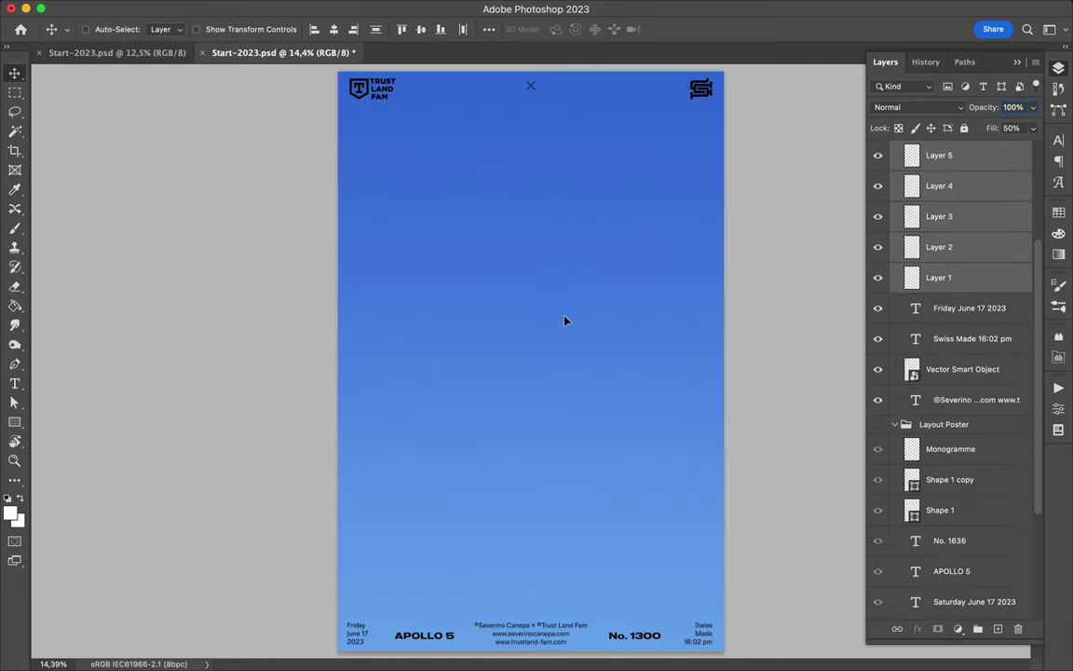
{"action": "mouse_move", "coordinate": [940, 245]}
{"action": "left_mouse_down"}
{"action": "mouse_move", "coordinate": [929, 447]}
{"action": "mouse_move", "coordinate": [927, 361]}
{"action": "left_mouse_up"}
{"action": "left_click", "coordinate": [894, 173]}
{"action": "left_click", "coordinate": [927, 253]}
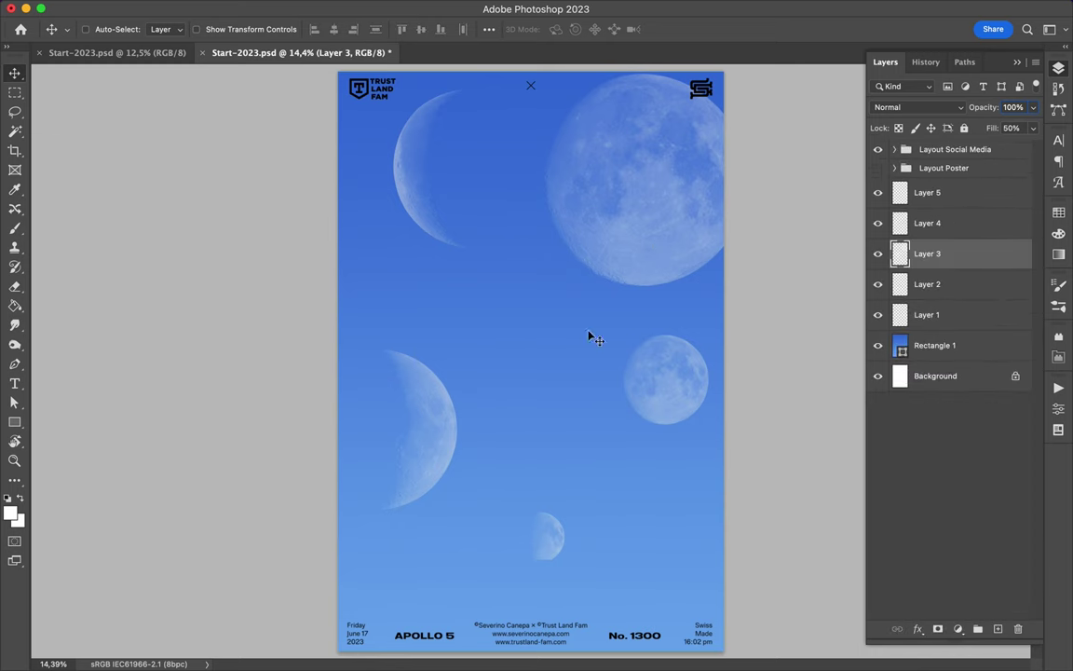
Step: Arrange the big moon centrally, the small moon low, and the crescents around it
{"action": "left_click_drag", "start_coordinate": [591, 335], "coordinate": [480, 507]}
{"action": "left_click_drag", "start_coordinate": [653, 416], "coordinate": [664, 534]}
{"action": "left_click_drag", "start_coordinate": [546, 537], "coordinate": [594, 643]}
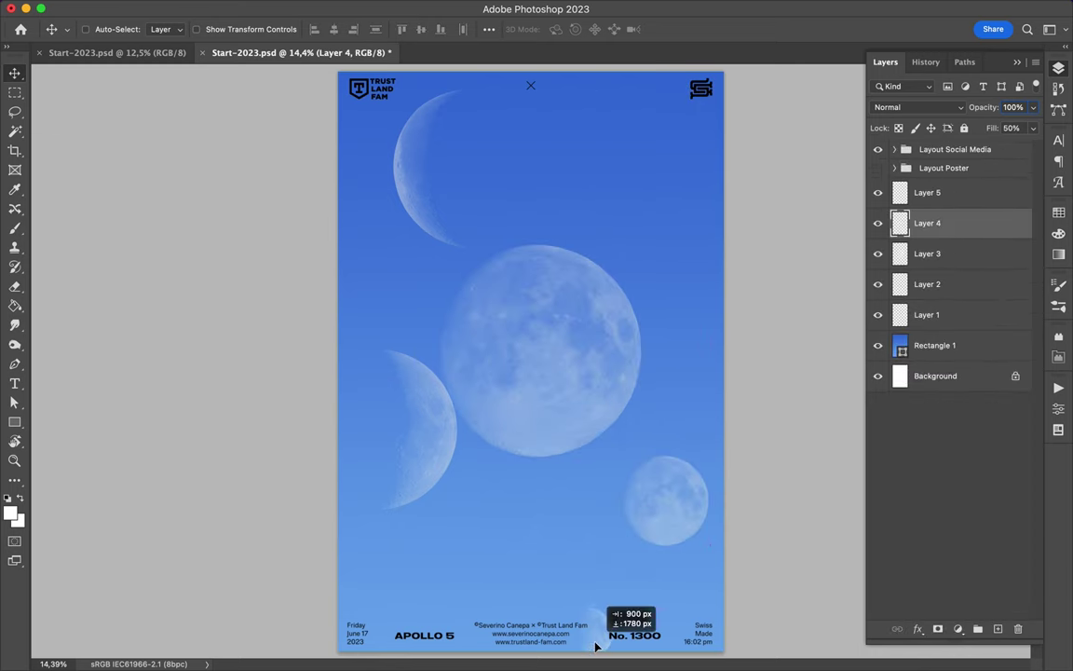
{"action": "left_click_drag", "start_coordinate": [441, 447], "coordinate": [679, 188]}
{"action": "left_click_drag", "start_coordinate": [546, 427], "coordinate": [472, 509]}
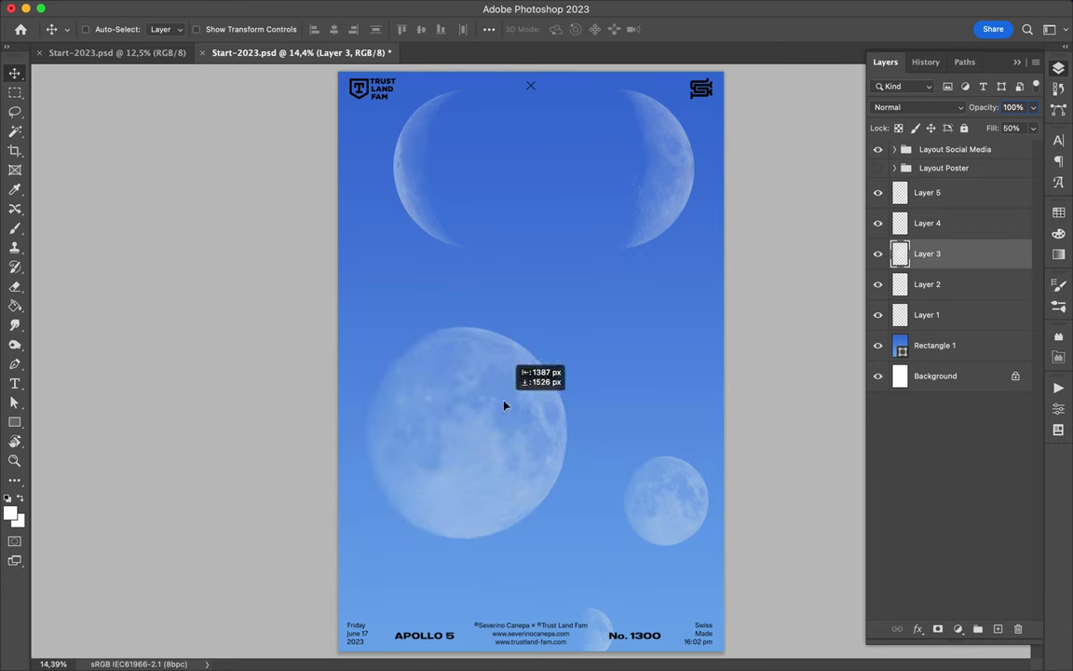
{"action": "left_click_drag", "start_coordinate": [410, 177], "coordinate": [412, 503]}
Step: Fine-tune the big and small moon positions, then switch to the finished Apollo collage
{"action": "left_click", "coordinate": [447, 422], "text": "ctrl"}
{"action": "left_click_drag", "start_coordinate": [447, 421], "coordinate": [565, 344]}
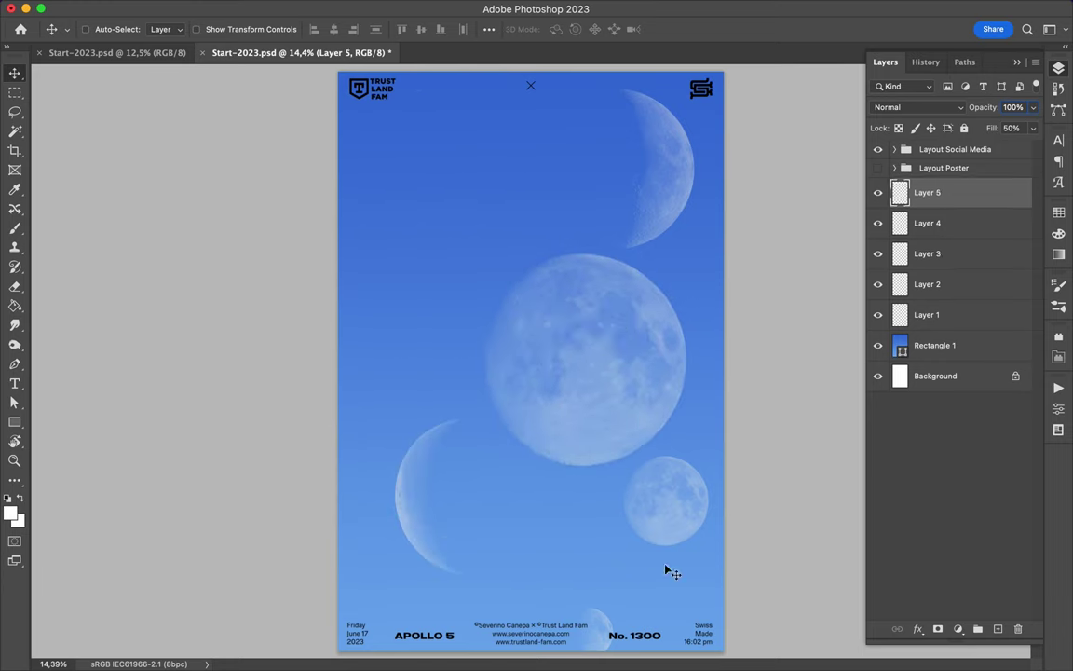
{"action": "left_click", "coordinate": [663, 517], "text": "ctrl"}
{"action": "left_click_drag", "start_coordinate": [663, 517], "coordinate": [658, 565]}
{"action": "left_click", "coordinate": [589, 411], "text": "ctrl"}
{"action": "left_click_drag", "start_coordinate": [590, 412], "coordinate": [555, 414]}
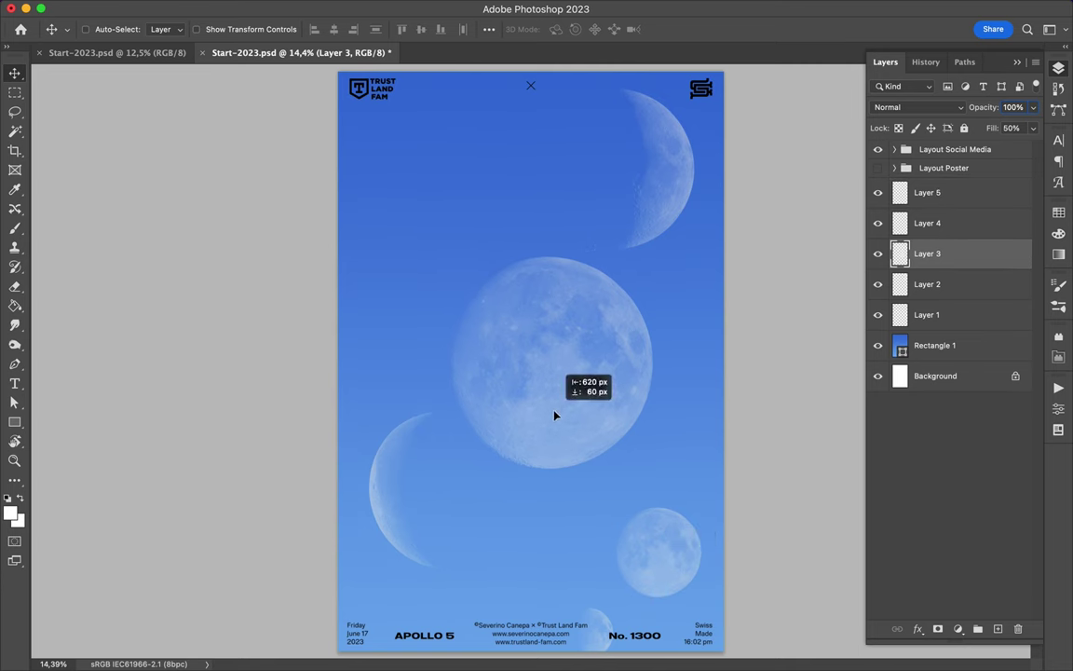
{"action": "left_click", "coordinate": [117, 52]}
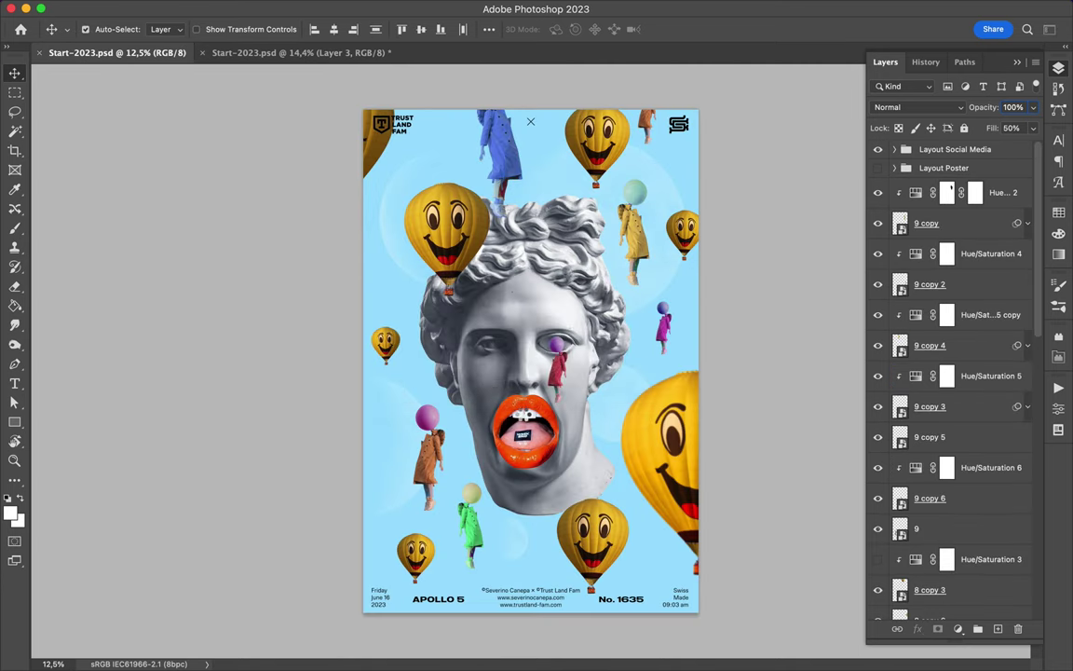
Step: Hide Color Balance 1 and copy the red lips into the moon poster
{"action": "left_click", "coordinate": [471, 373]}
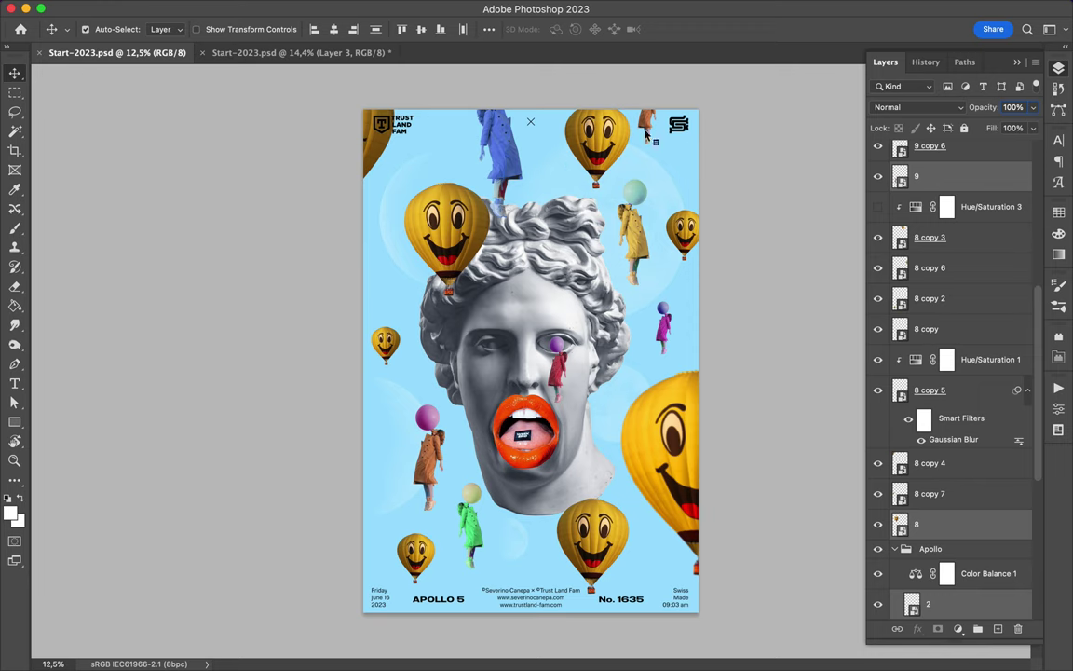
{"action": "scroll", "coordinate": [932, 375], "scroll_direction": "down", "scroll_amount": 3}
{"action": "left_click", "coordinate": [947, 441]}
{"action": "left_click", "coordinate": [879, 440]}
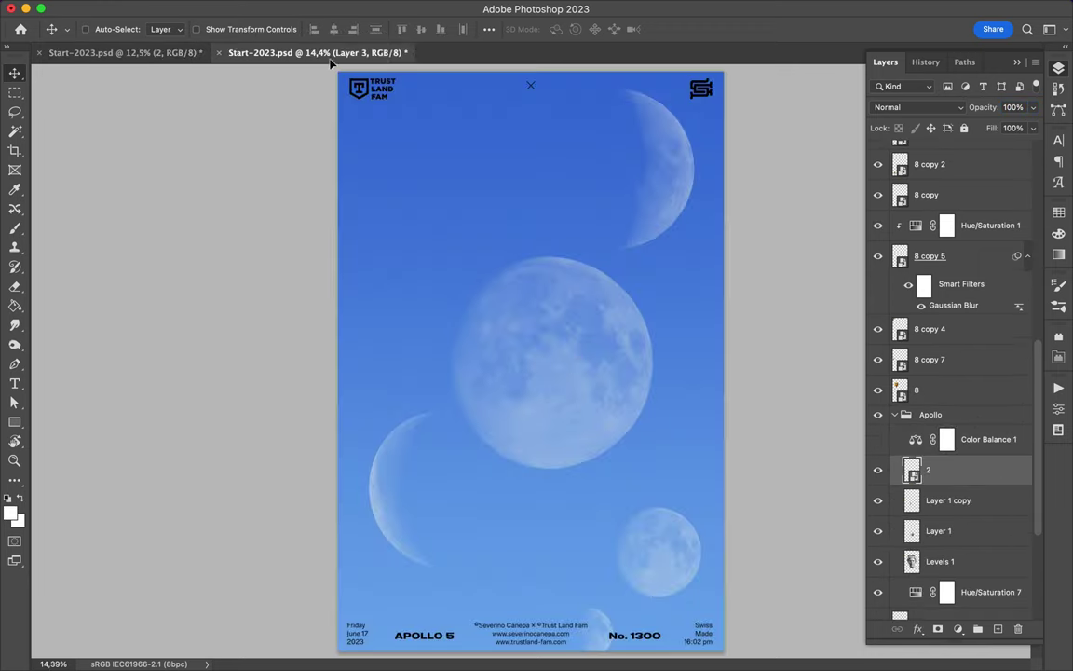
{"action": "mouse_move", "coordinate": [515, 445]}
{"action": "left_mouse_down"}
{"action": "mouse_move", "coordinate": [580, 364]}
{"action": "mouse_move", "coordinate": [526, 414]}
{"action": "left_mouse_up"}
Step: Copy the shift-selected smiley balloon layers into the moon poster and return to the collage
{"action": "left_click", "coordinate": [413, 226], "text": "shift"}
{"action": "left_click", "coordinate": [617, 222], "text": "shift"}
{"action": "left_click_drag", "start_coordinate": [617, 222], "coordinate": [584, 254]}
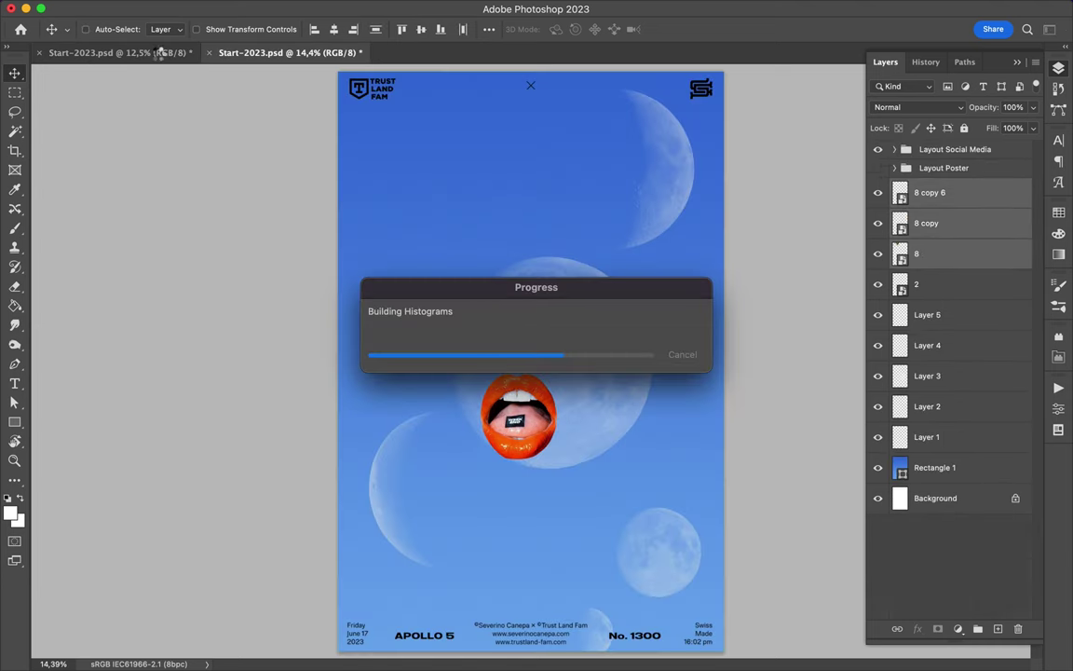
{"action": "left_click", "coordinate": [139, 52]}
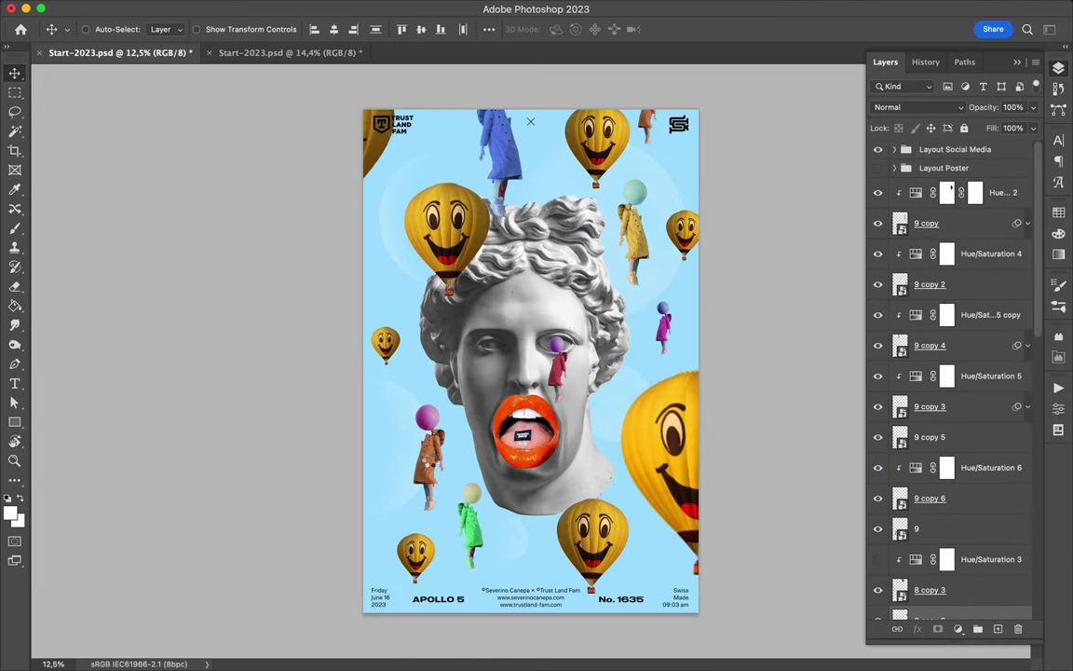
Step: Merge figures 9 copy 3 and 9 copy 2 with Hue/Saturation 5 and 4
{"action": "left_click", "coordinate": [481, 550]}
{"action": "left_click", "coordinate": [929, 406]}
{"action": "left_click", "coordinate": [968, 389], "text": "super"}
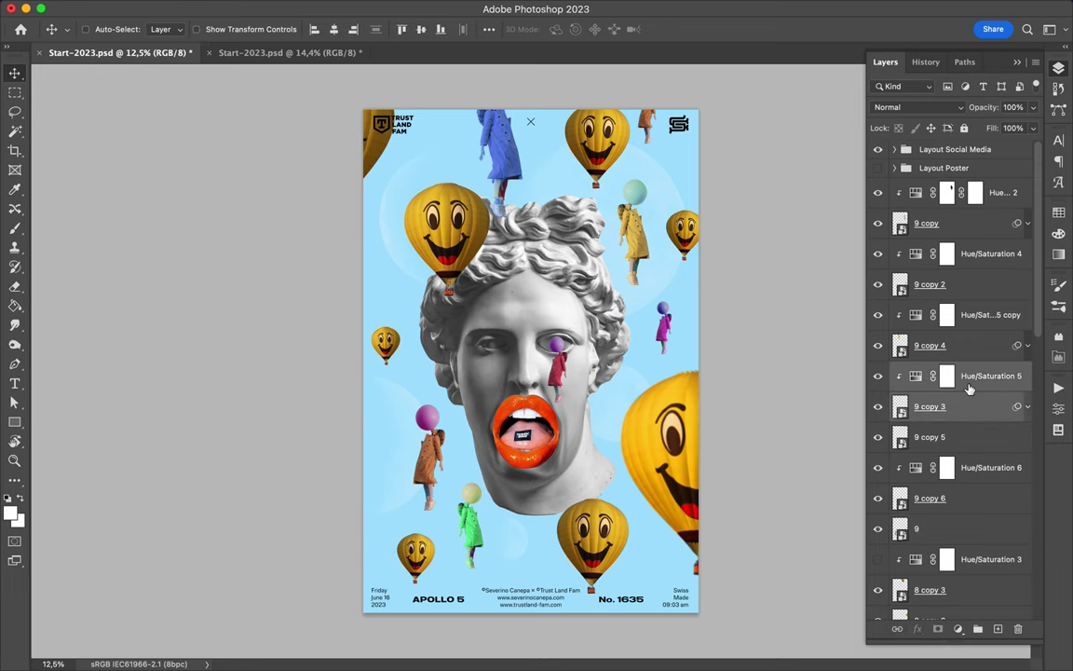
{"action": "key", "text": "super+e"}
{"action": "left_click", "coordinate": [930, 284]}
{"action": "left_click", "coordinate": [969, 254], "text": "super"}
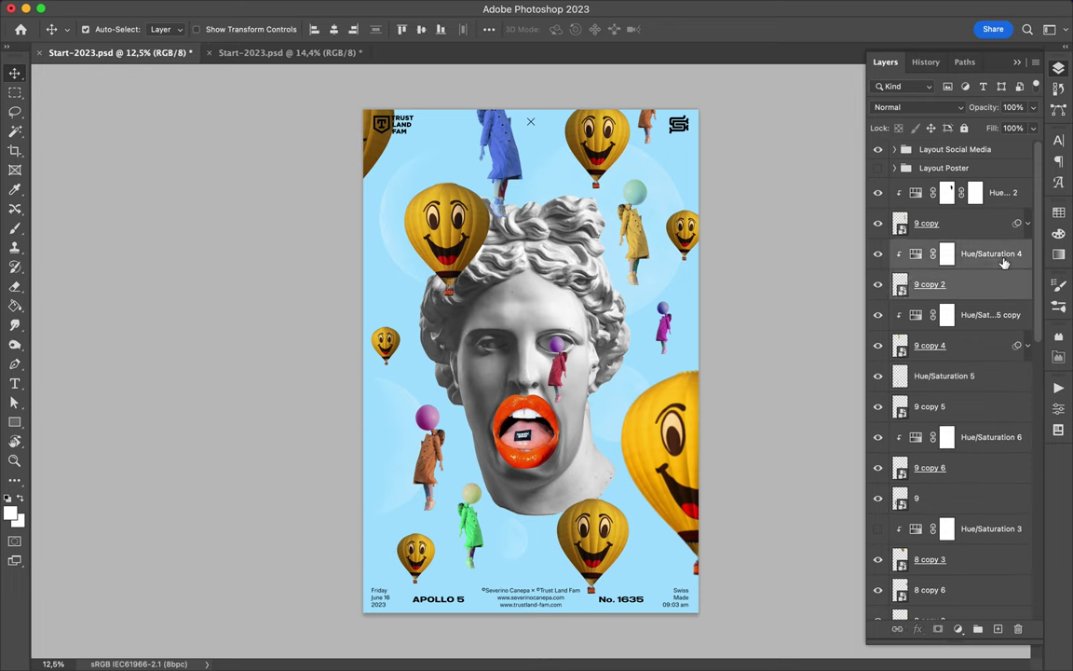
{"action": "key", "text": "super+e"}
Step: Merge 9 copy and 9 copy 4 with their Hue/Saturation adjustments
{"action": "key", "text": "alt+shift+bracketright"}
{"action": "key", "text": "super+e"}
{"action": "key", "text": "alt+bracketleft"}
{"action": "key", "text": "alt+bracketleft"}
{"action": "key", "text": "alt+shift+bracketleft"}
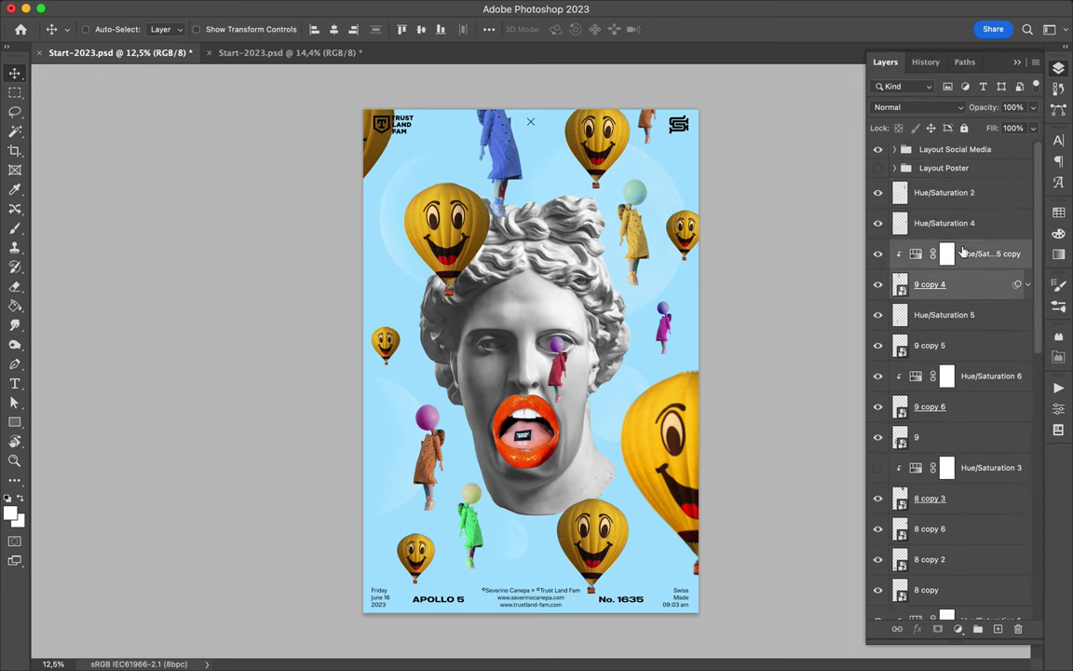
{"action": "key", "text": "super+e"}
{"action": "key", "text": "alt+bracketleft"}
{"action": "key", "text": "alt+bracketleft"}
{"action": "key", "text": "alt+bracketright"}
{"action": "key", "text": "alt+bracketright"}
Step: Merge 9 copy 6 into Hue/Saturation 6 and select all the merged figure layers
{"action": "key", "text": "alt+shift+bracketright"}
{"action": "key", "text": "alt+shift+bracketright"}
{"action": "left_click", "coordinate": [967, 373], "text": "super"}
{"action": "left_click", "coordinate": [967, 357]}
{"action": "key", "text": "super+e"}
{"action": "key", "text": "alt+shift+bracketleft"}
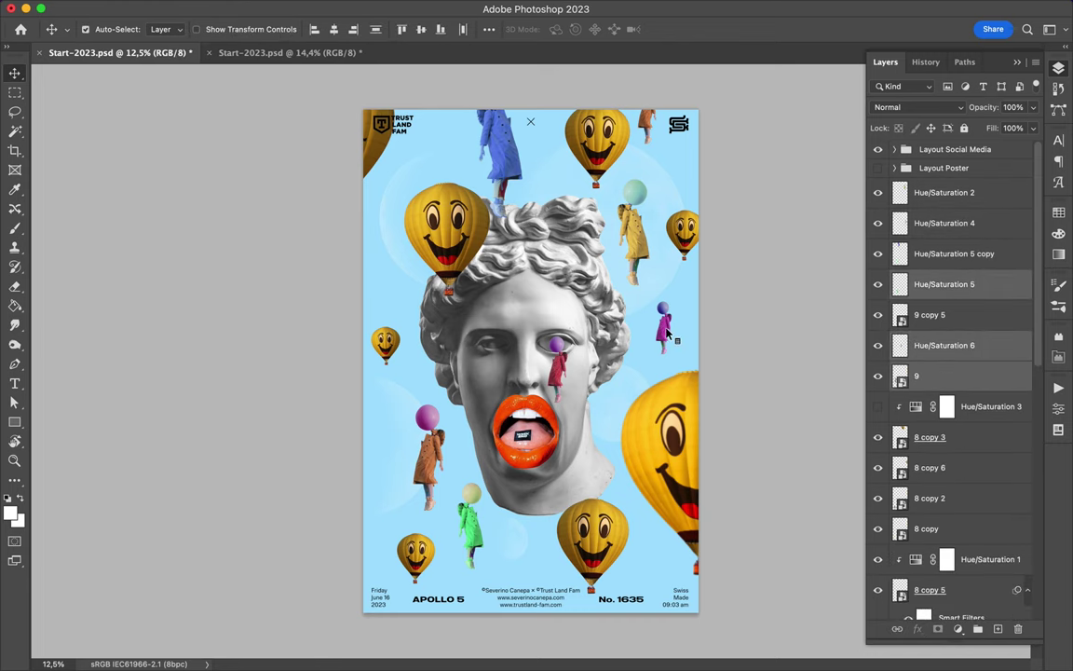
{"action": "key", "text": "alt+shift+bracketright"}
{"action": "key", "text": "alt+shift+bracketright"}
{"action": "key", "text": "alt+shift+bracketright"}
Step: In the moon poster, move the figures down and place the small smiley balloon upper right
{"action": "key", "text": "ctrl+Tab"}
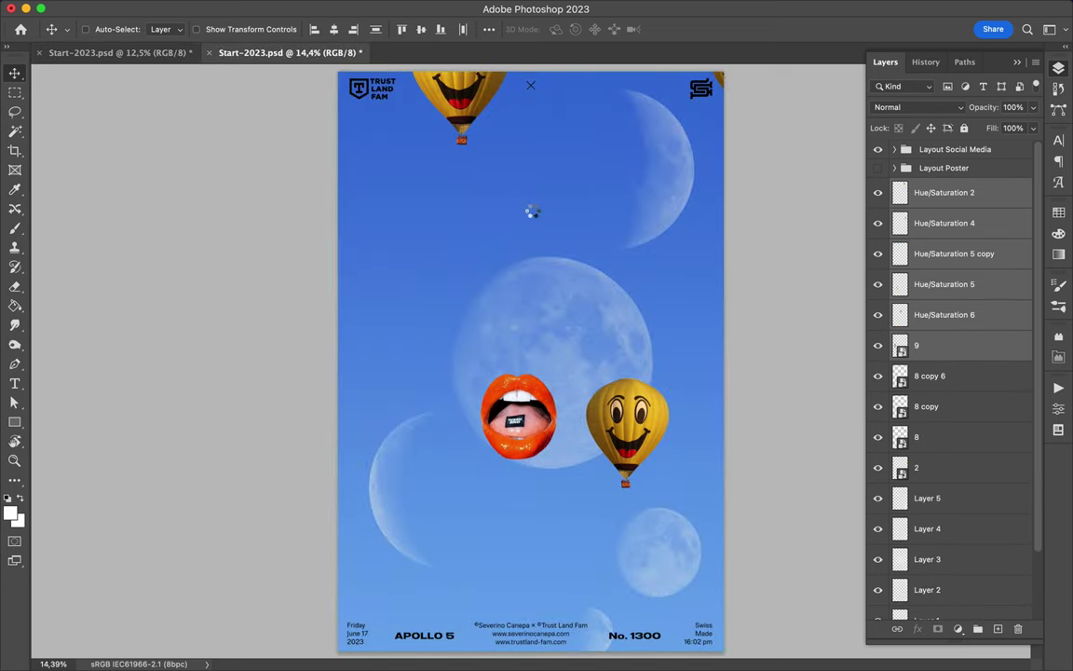
{"action": "left_click_drag", "start_coordinate": [573, 193], "coordinate": [582, 307]}
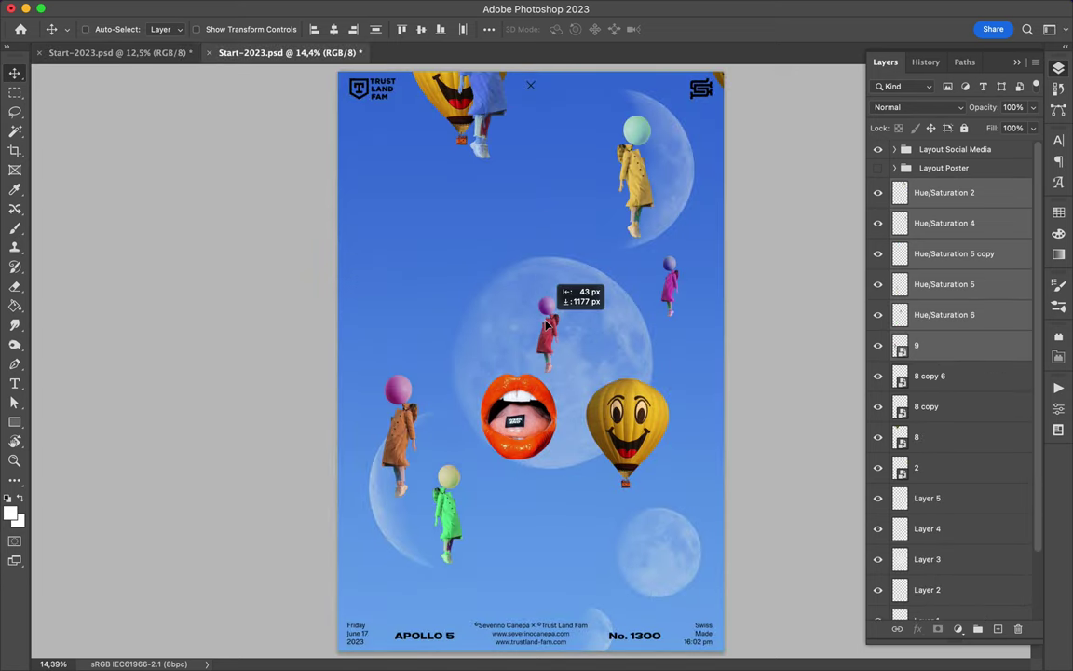
{"action": "left_click_drag", "start_coordinate": [705, 105], "coordinate": [586, 216]}
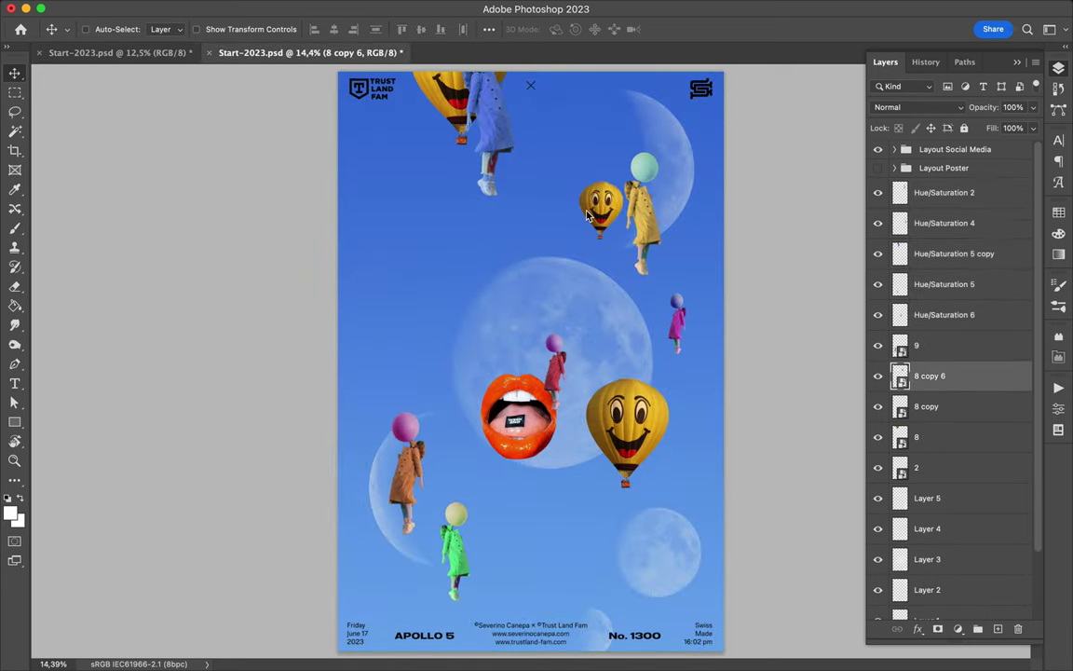
Step: Add a Hue/Saturation 7 adjustment layer at Saturation +2, Lightness -5
{"action": "left_click", "coordinate": [957, 628]}
{"action": "left_click", "coordinate": [901, 421]}
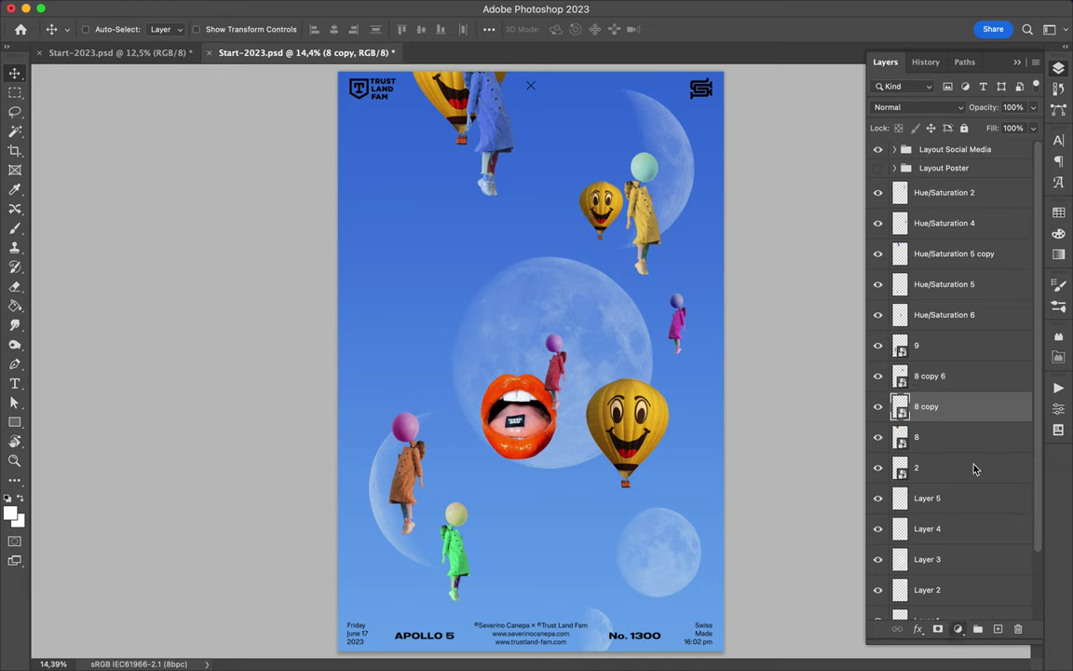
{"action": "left_click", "coordinate": [922, 499]}
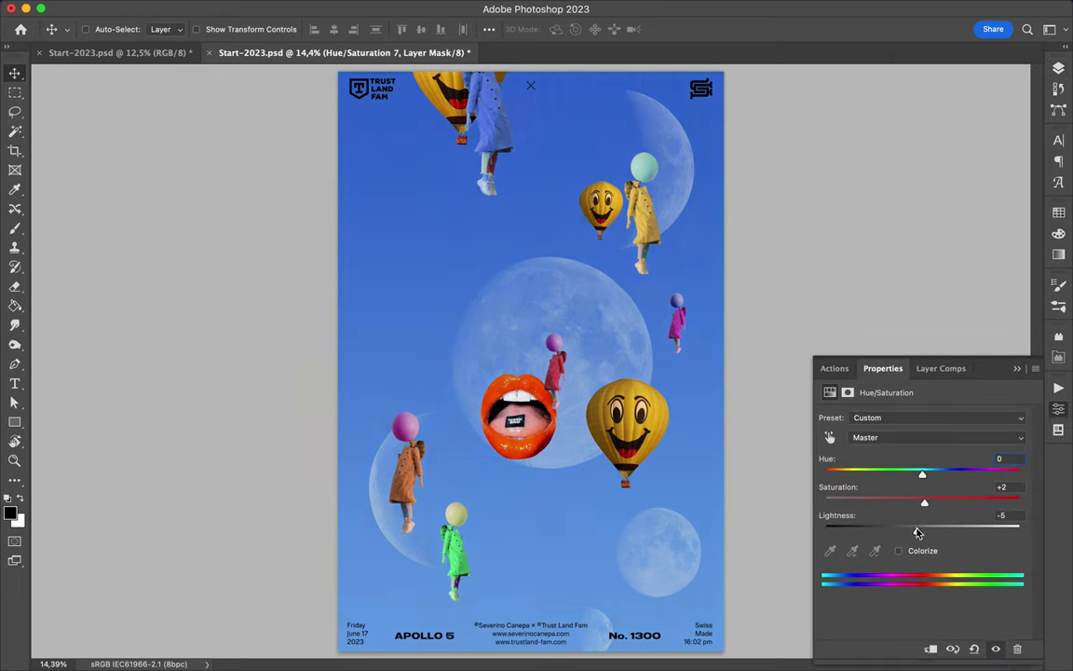
{"action": "left_click_drag", "start_coordinate": [922, 531], "coordinate": [923, 531]}
{"action": "left_click", "coordinate": [1057, 70]}
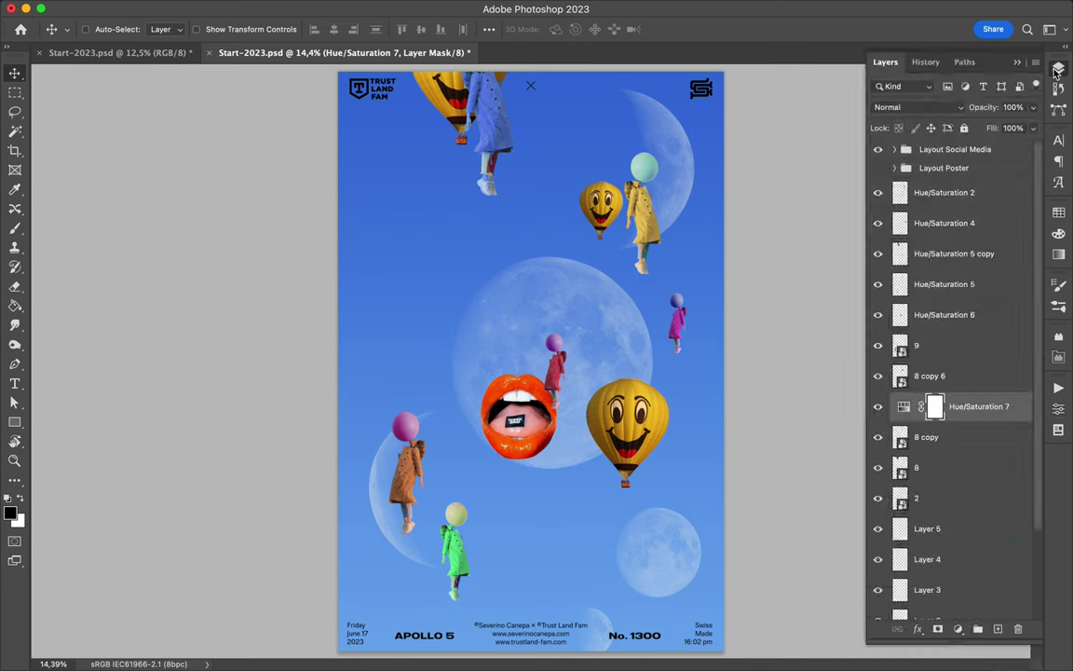
{"action": "left_click", "coordinate": [932, 437]}
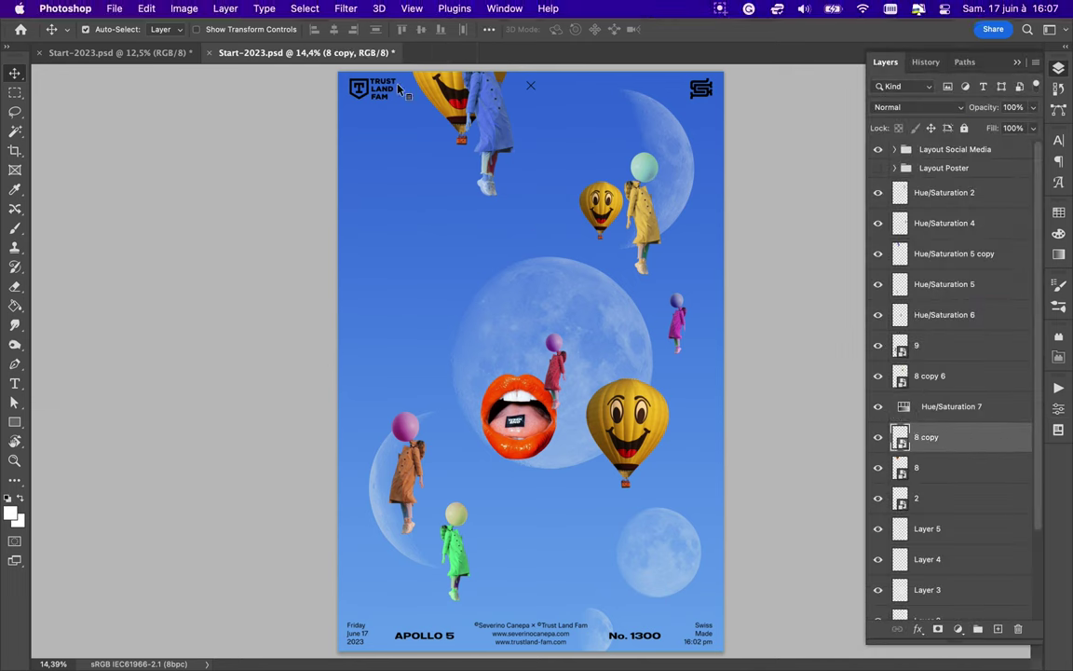
Step: Move the big smiley balloon beside the moon; Selective Color Yellows: Cyan +53, Magenta -67, Yellow +100
{"action": "left_click_drag", "start_coordinate": [434, 82], "coordinate": [445, 281]}
{"action": "left_click", "coordinate": [226, 8]}
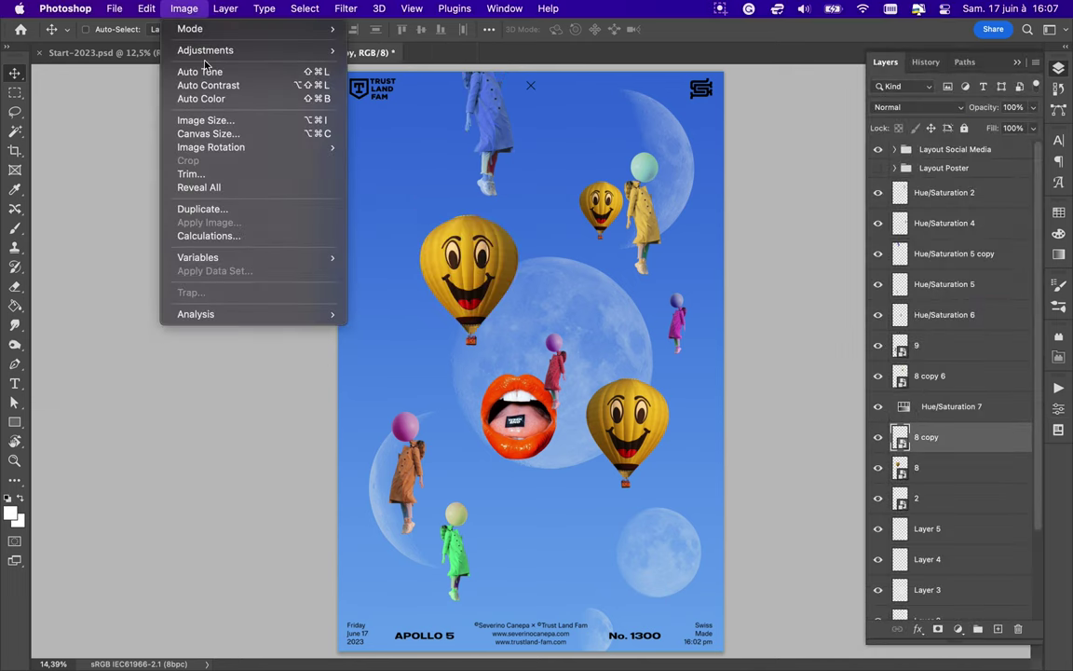
{"action": "mouse_move", "coordinate": [205, 50]}
{"action": "left_click", "coordinate": [401, 265]}
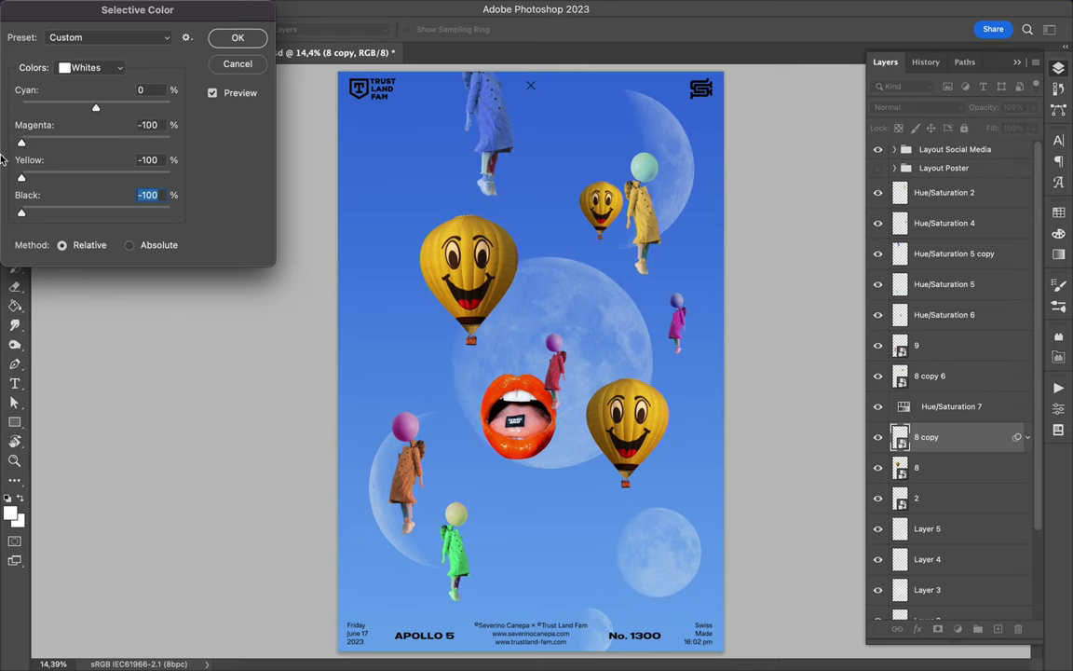
{"action": "left_click", "coordinate": [90, 67]}
{"action": "left_click", "coordinate": [91, 29]}
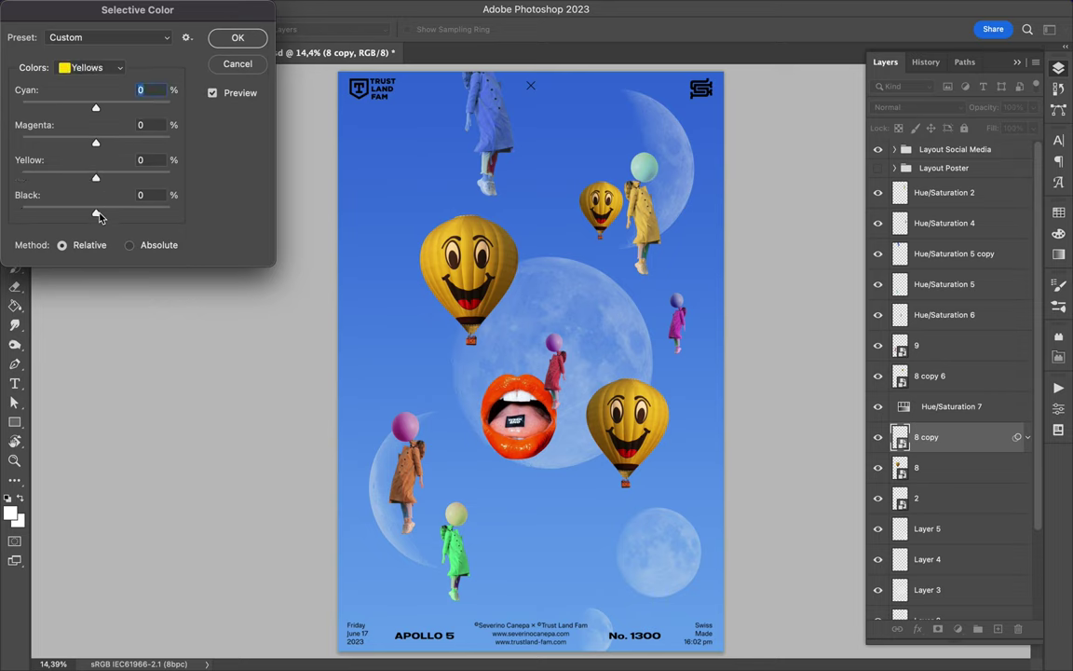
{"action": "mouse_move", "coordinate": [19, 214]}
{"action": "left_mouse_down"}
{"action": "mouse_move", "coordinate": [173, 177]}
{"action": "mouse_move", "coordinate": [95, 184]}
{"action": "left_mouse_up"}
{"action": "mouse_move", "coordinate": [94, 142]}
{"action": "left_mouse_down"}
{"action": "mouse_move", "coordinate": [3, 138]}
{"action": "mouse_move", "coordinate": [74, 149]}
{"action": "left_mouse_up"}
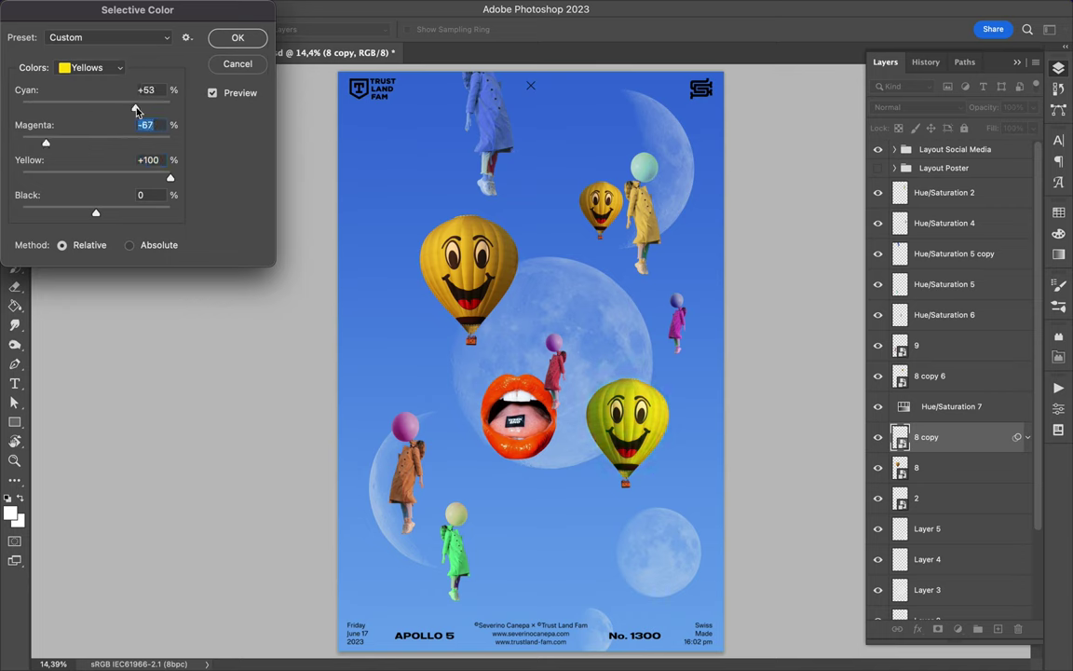
Step: Move the right balloon lower and the red figure to the top left
{"action": "left_click", "coordinate": [238, 64]}
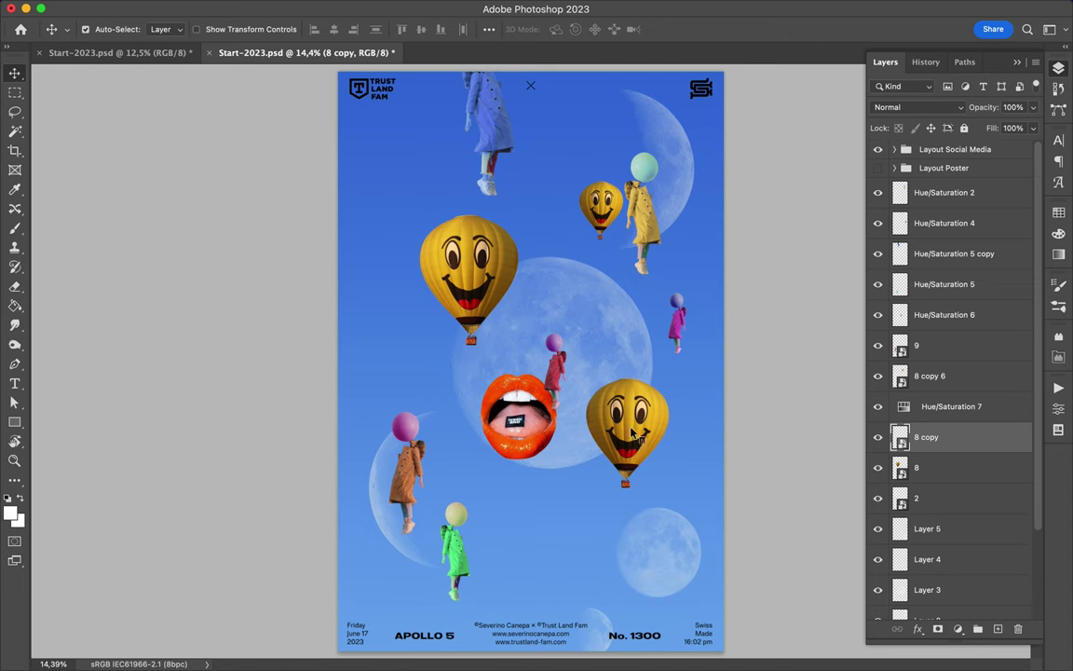
{"action": "left_click_drag", "start_coordinate": [626, 426], "coordinate": [611, 512]}
{"action": "left_click_drag", "start_coordinate": [554, 359], "coordinate": [421, 126]}
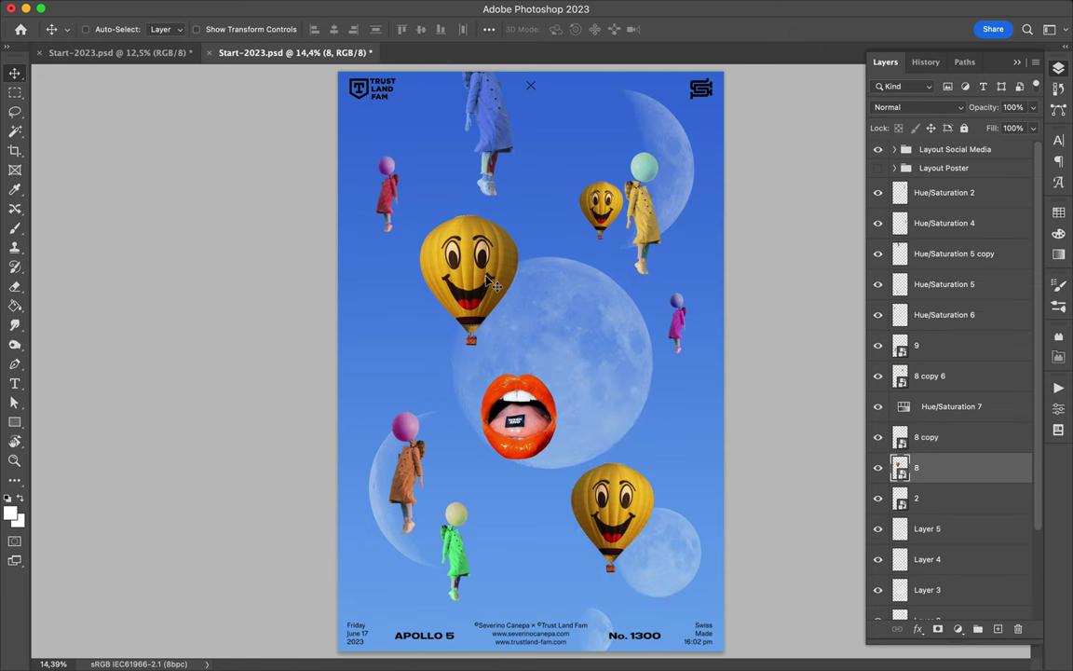
Step: Bring the big blurred balloon 8 copy 5 from the other poster into this one
{"action": "key", "text": "ctrl+Tab"}
{"action": "left_click", "coordinate": [929, 589]}
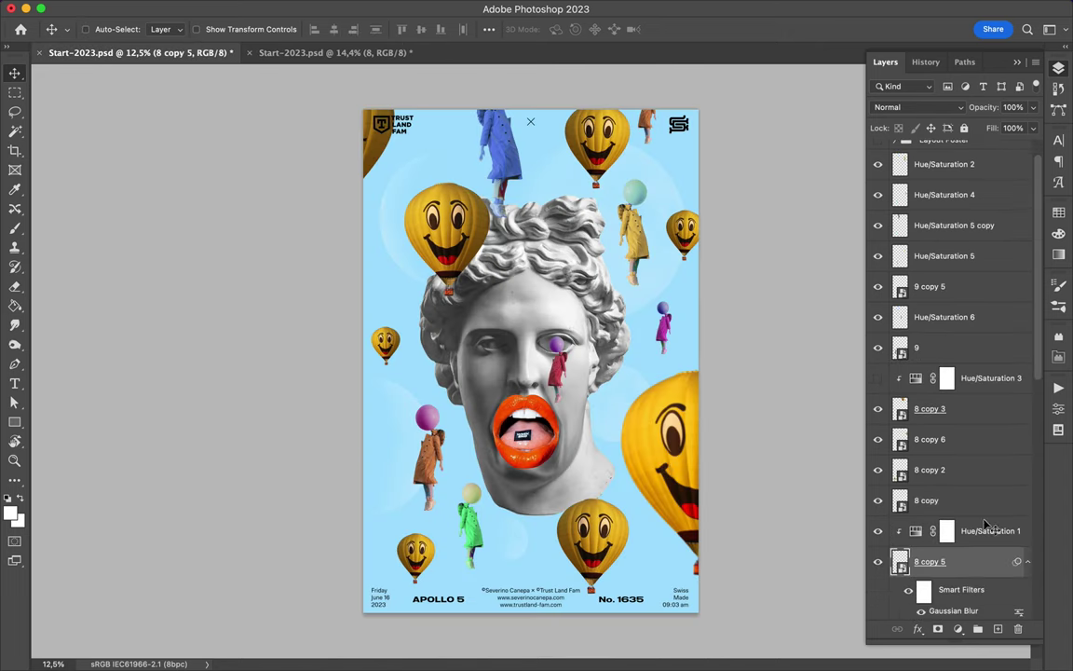
{"action": "left_click", "coordinate": [298, 53]}
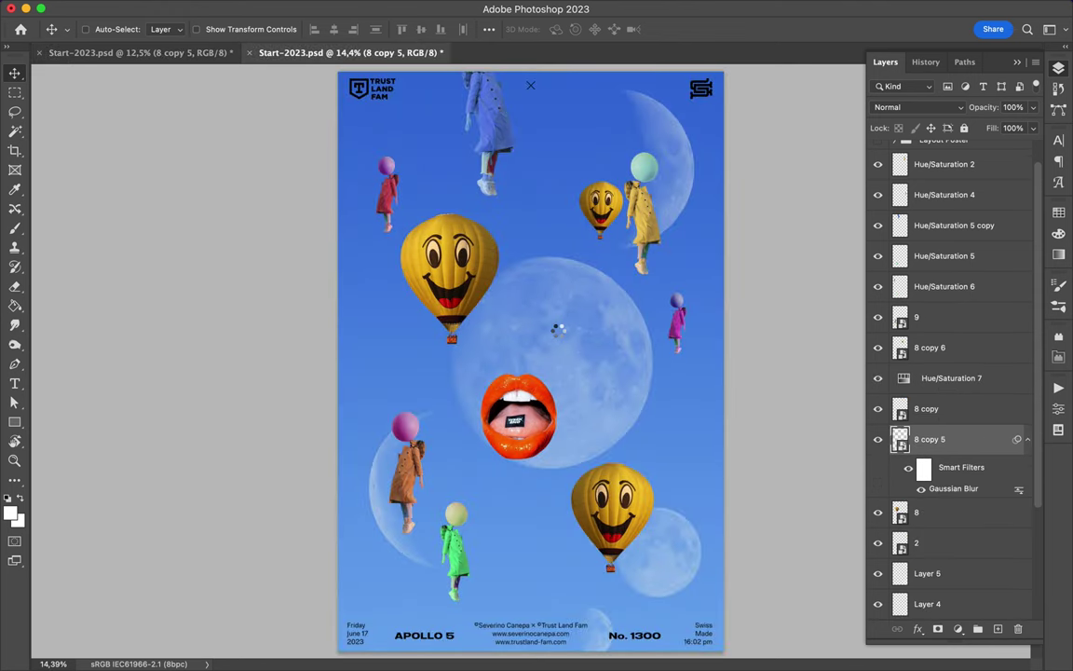
{"action": "key", "text": "ctrl+l"}
{"action": "left_click_drag", "start_coordinate": [559, 335], "coordinate": [627, 345]}
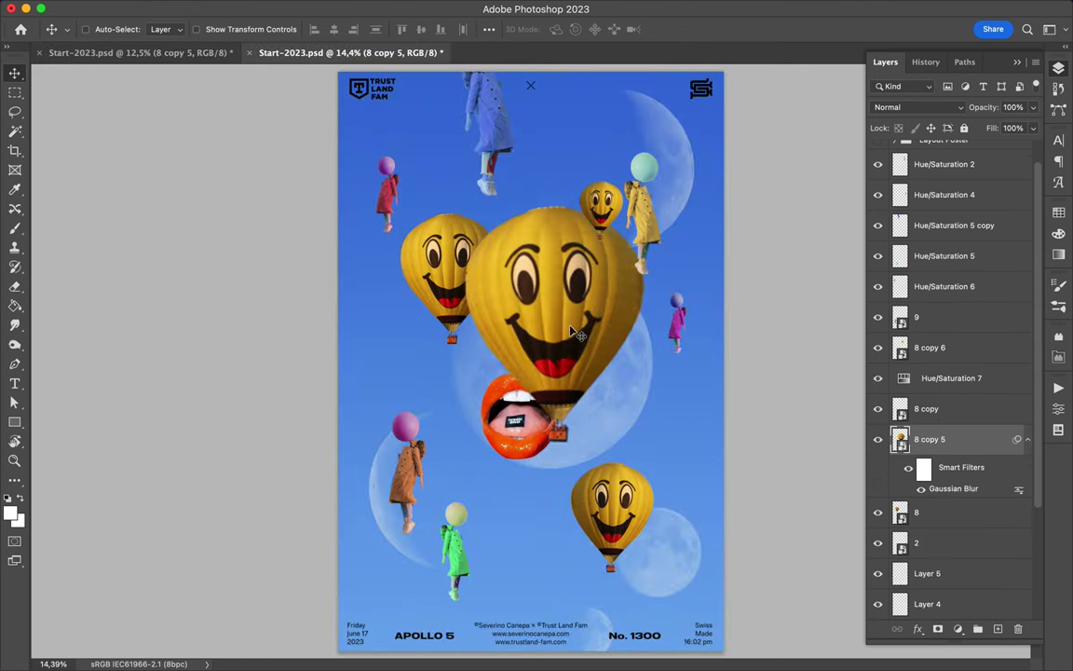
Step: Raise 8 copy 5 to the top at the left edge, move the blue-coat figure, duplicate the lips
{"action": "left_click_drag", "start_coordinate": [930, 439], "coordinate": [926, 187]}
{"action": "left_click_drag", "start_coordinate": [585, 312], "coordinate": [350, 258]}
{"action": "mouse_move", "coordinate": [488, 126]}
{"action": "left_mouse_down"}
{"action": "mouse_move", "coordinate": [624, 512]}
{"action": "mouse_move", "coordinate": [547, 533]}
{"action": "left_mouse_up"}
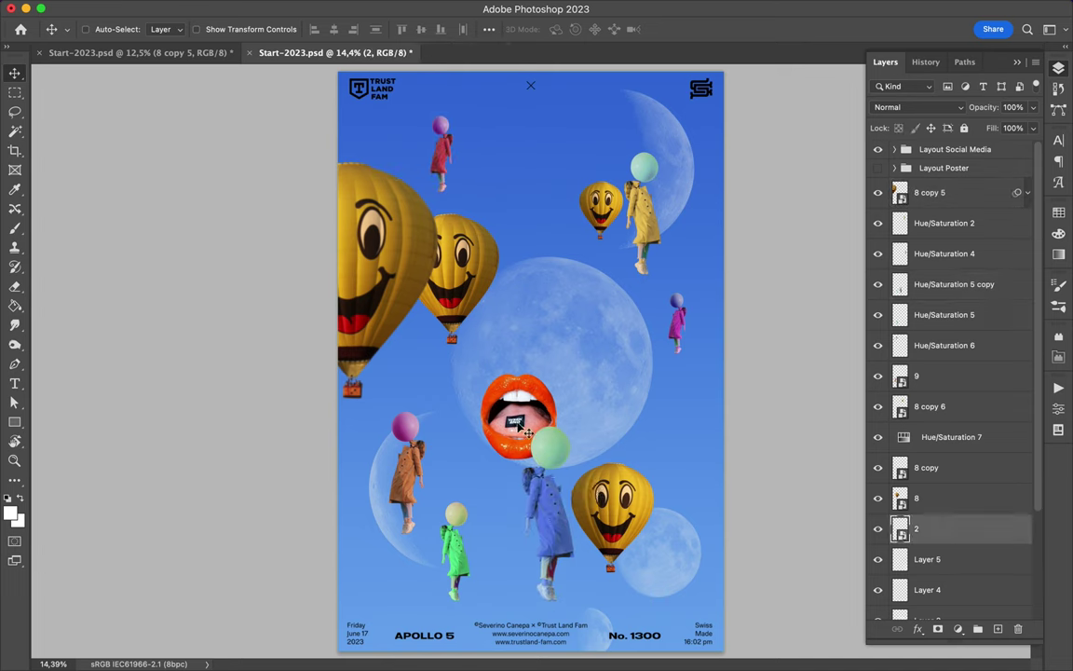
{"action": "left_click_drag", "start_coordinate": [517, 420], "coordinate": [545, 250]}
Step: Flip the lips copy horizontally and scale it down above the moon
{"action": "left_click", "coordinate": [184, 8]}
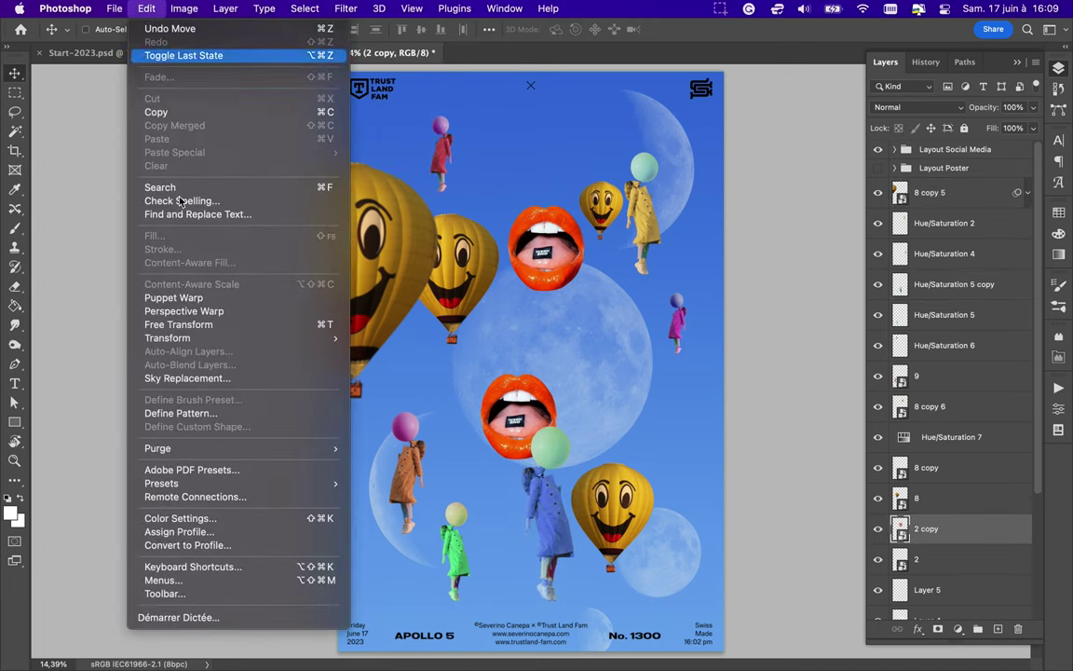
{"action": "mouse_move", "coordinate": [167, 337]}
{"action": "left_click", "coordinate": [438, 598]}
{"action": "left_click_drag", "start_coordinate": [558, 247], "coordinate": [626, 317]}
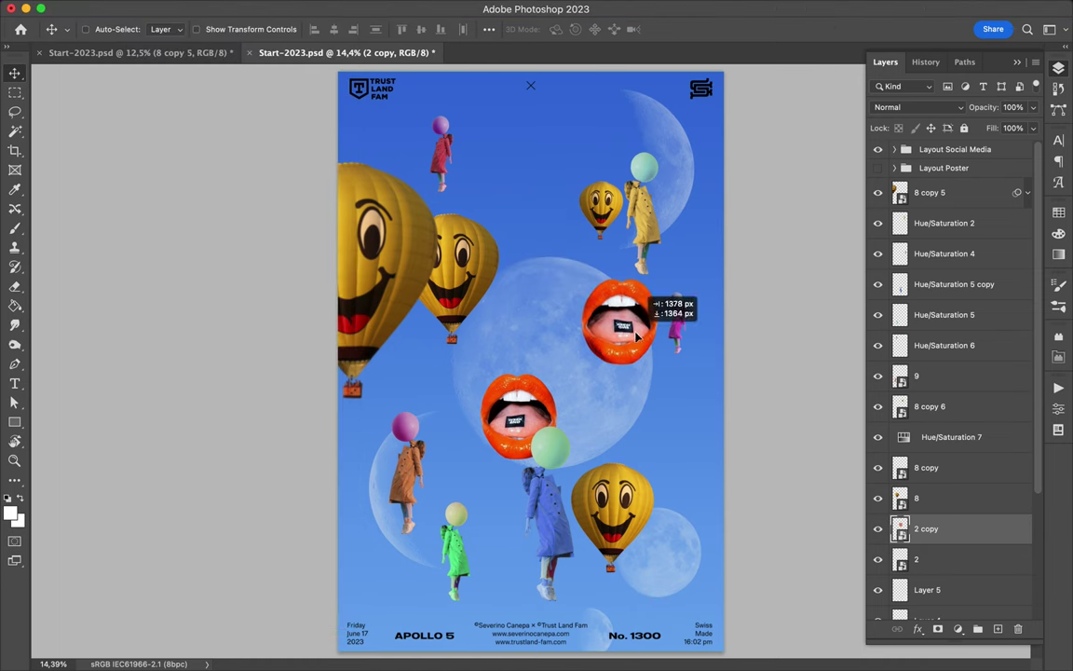
{"action": "left_click_drag", "start_coordinate": [658, 364], "coordinate": [590, 291]}
{"action": "key", "text": "Return"}
Step: Move a smiley balloon to top centre, the blue-coat figure right of the moon, and the green figure
{"action": "left_click_drag", "start_coordinate": [479, 270], "coordinate": [535, 184]}
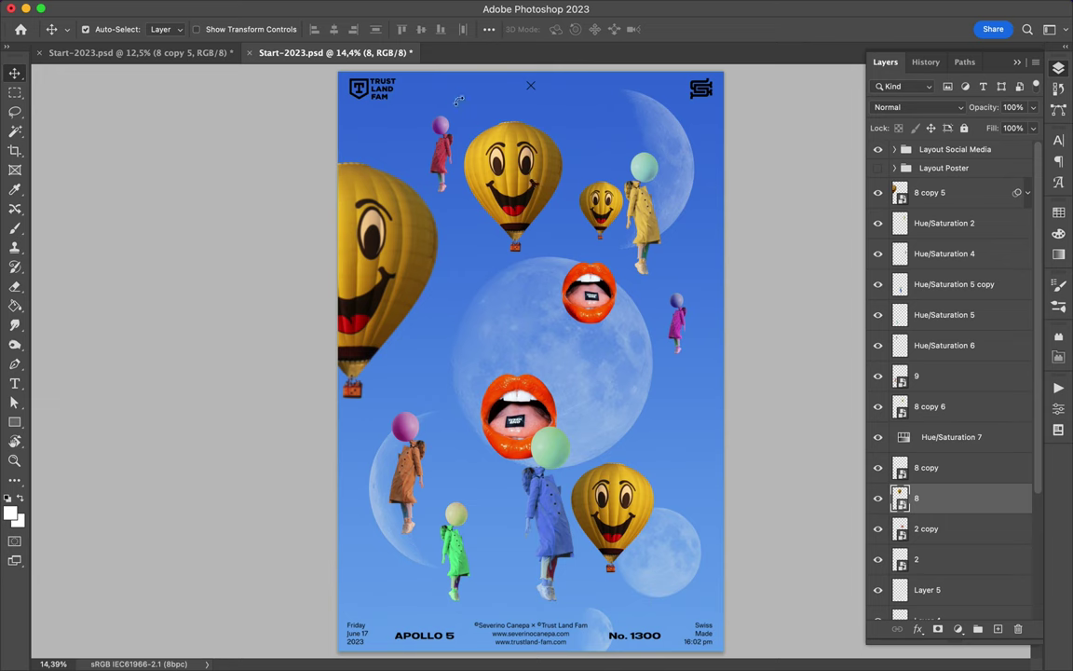
{"action": "left_click_drag", "start_coordinate": [458, 100], "coordinate": [457, 103]}
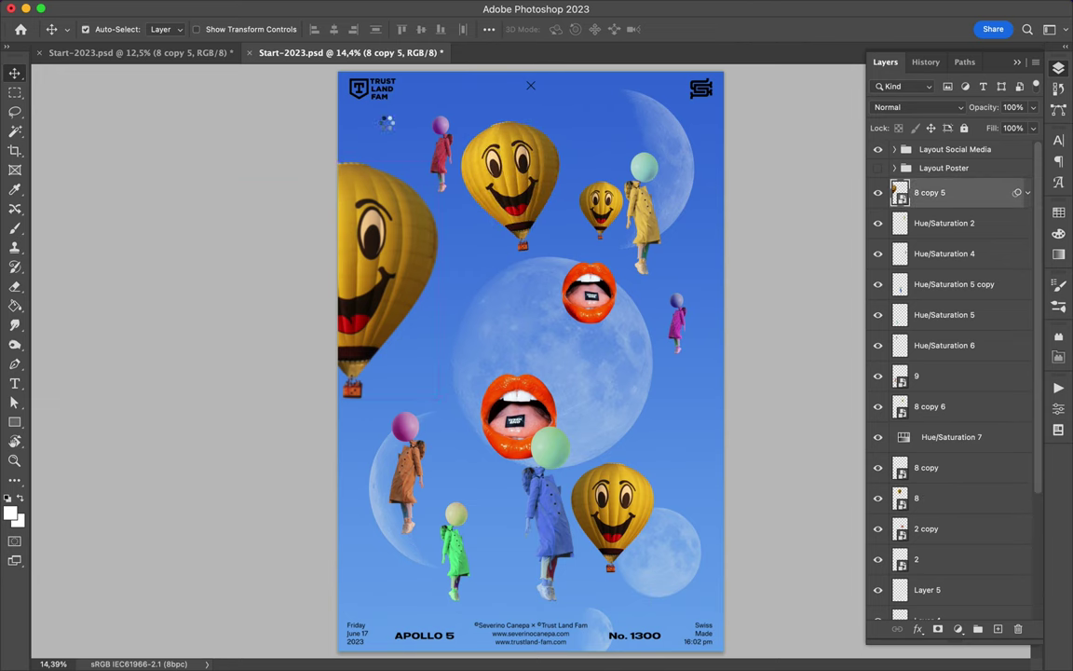
{"action": "key", "text": "Return"}
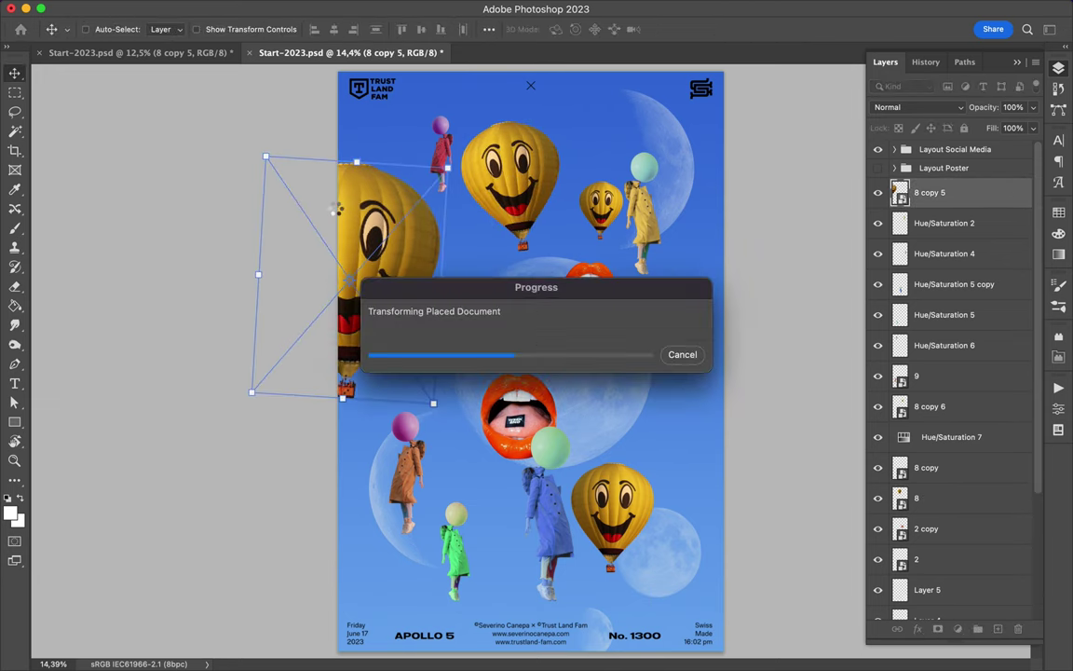
{"action": "mouse_move", "coordinate": [554, 547]}
{"action": "left_mouse_down"}
{"action": "mouse_move", "coordinate": [638, 454]}
{"action": "mouse_move", "coordinate": [637, 436]}
{"action": "left_mouse_up"}
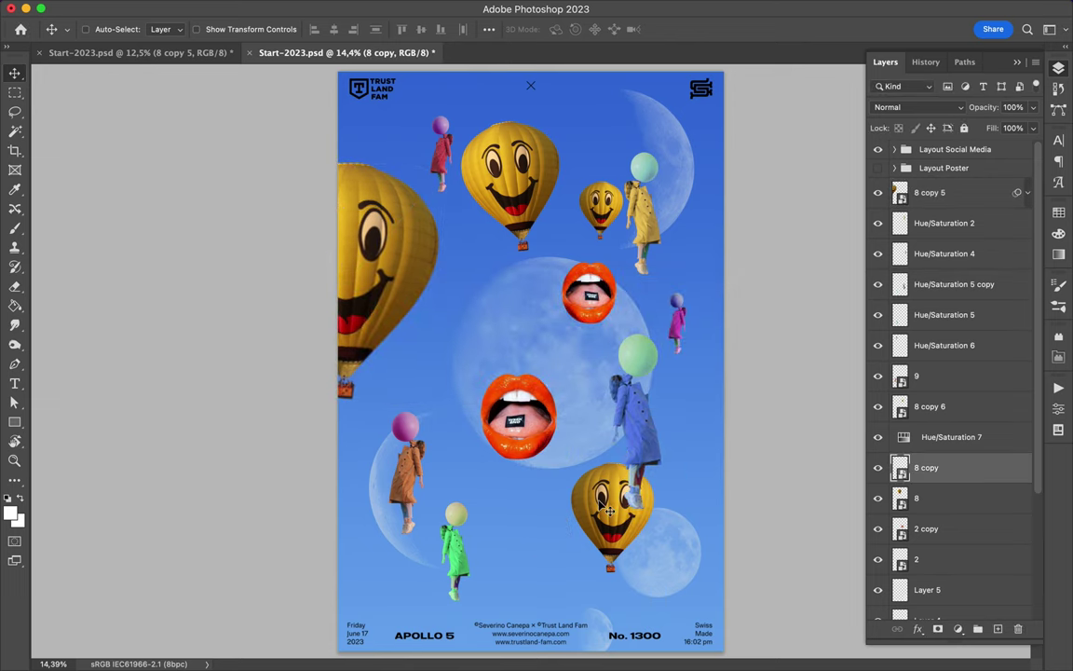
{"action": "left_click_drag", "start_coordinate": [602, 506], "coordinate": [589, 499]}
{"action": "left_click", "coordinate": [604, 215]}
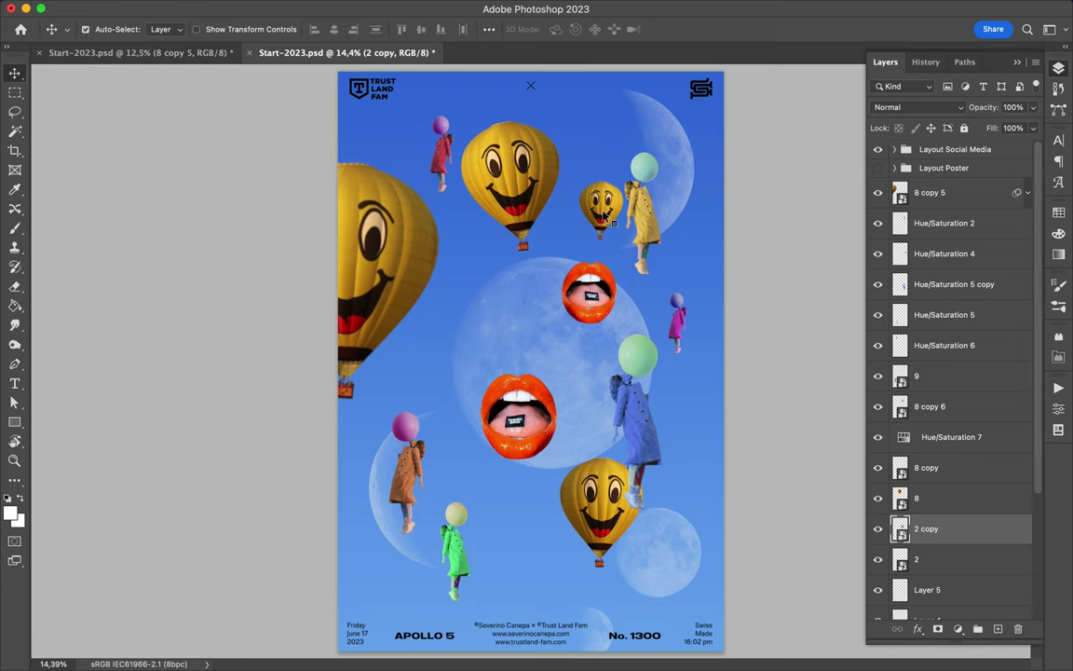
{"action": "left_click_drag", "start_coordinate": [456, 529], "coordinate": [482, 539]}
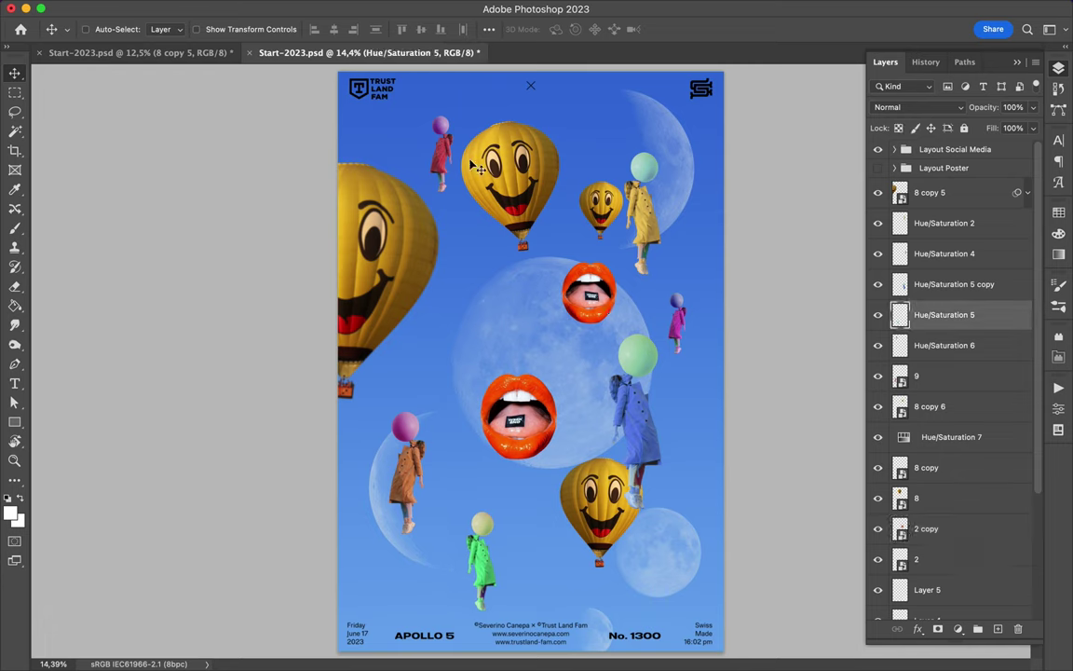
Step: Duplicate the lips and shrink the copy at the top left
{"action": "scroll", "coordinate": [931, 391], "scroll_direction": "down", "scroll_amount": 2}
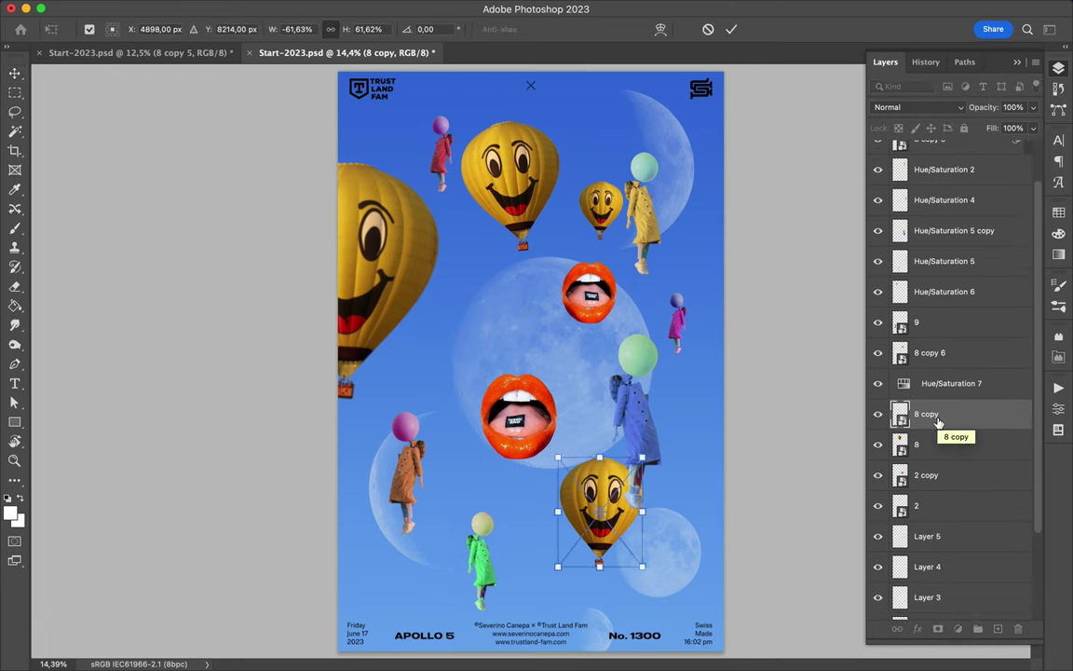
{"action": "left_click", "coordinate": [927, 508]}
{"action": "key", "text": "ctrl+j"}
{"action": "key", "text": "ctrl+t"}
{"action": "mouse_move", "coordinate": [411, 165]}
{"action": "left_mouse_down"}
{"action": "mouse_move", "coordinate": [376, 124]}
{"action": "mouse_move", "coordinate": [389, 134]}
{"action": "left_mouse_up"}
{"action": "key", "text": "Return"}
Step: Shift the yellow-coat, pink and blue-coat girls down and mirror the blue-coat girl horizontally
{"action": "left_click_drag", "start_coordinate": [527, 193], "coordinate": [524, 207]}
{"action": "left_click_drag", "start_coordinate": [645, 205], "coordinate": [643, 270]}
{"action": "left_click_drag", "start_coordinate": [677, 321], "coordinate": [689, 342]}
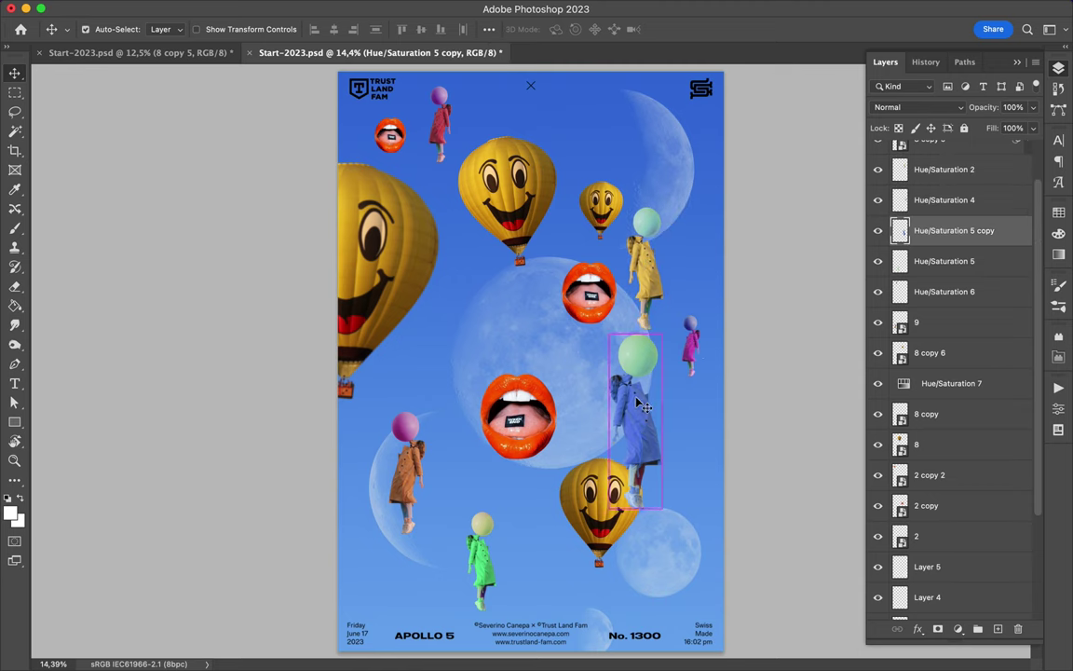
{"action": "left_click_drag", "start_coordinate": [633, 403], "coordinate": [638, 421]}
{"action": "left_click", "coordinate": [114, 9]}
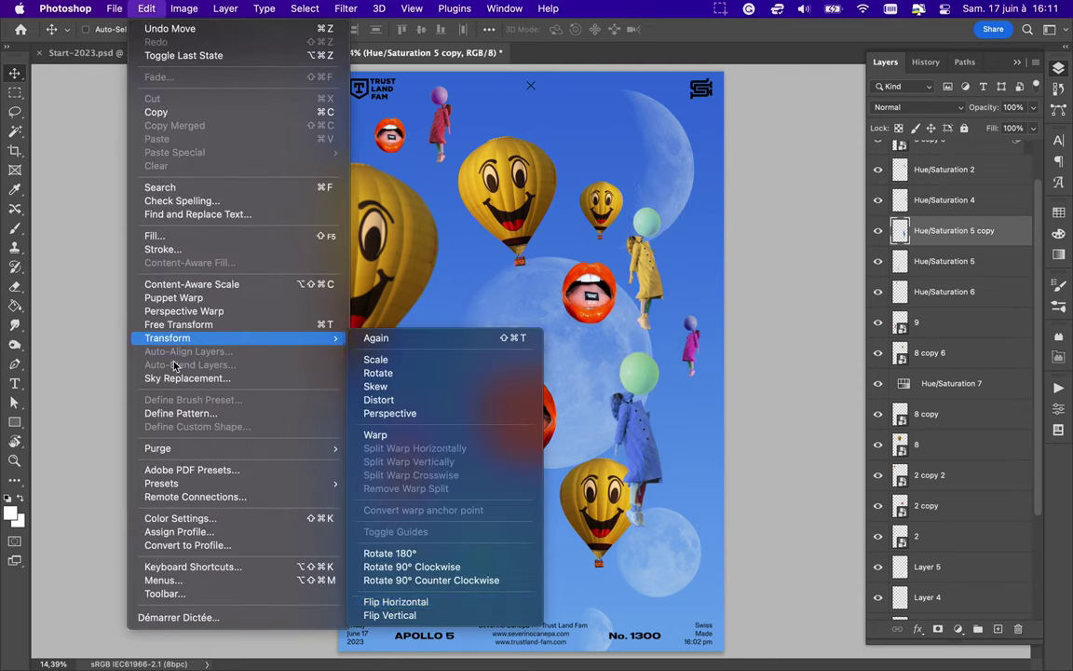
{"action": "left_click", "coordinate": [464, 607]}
{"action": "left_click_drag", "start_coordinate": [607, 508], "coordinate": [606, 521]}
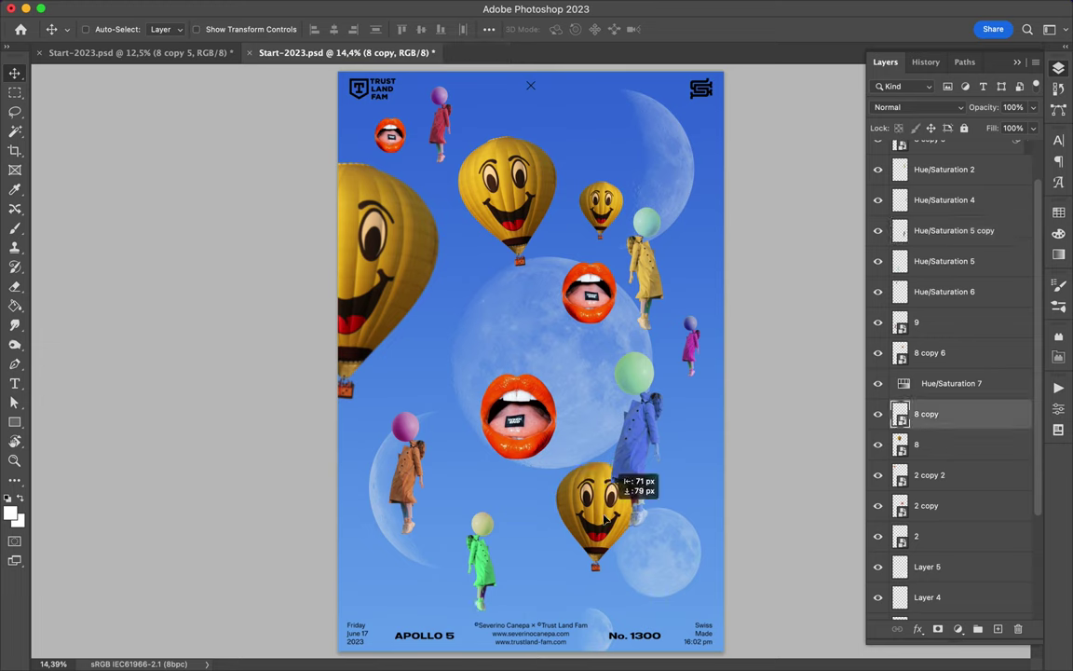
Step: Place a small lips duplicate at the bottom left and save the poster
{"action": "left_click_drag", "start_coordinate": [533, 424], "coordinate": [424, 548]}
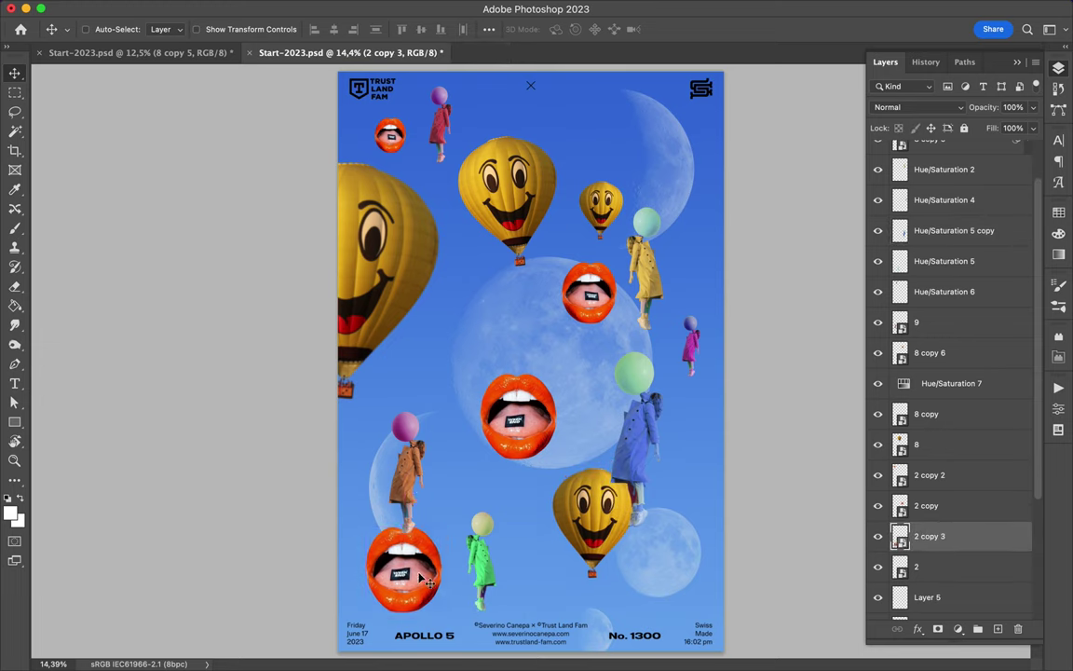
{"action": "key", "text": "ctrl+t"}
{"action": "left_click_drag", "start_coordinate": [447, 582], "coordinate": [414, 557]}
{"action": "key", "text": "Return"}
{"action": "key", "text": "ctrl+s"}
Step: Merge the two logo shape layers into the Monogramme layer in the Layout Social Media group
{"action": "scroll", "coordinate": [950, 372], "scroll_direction": "up", "scroll_amount": 5}
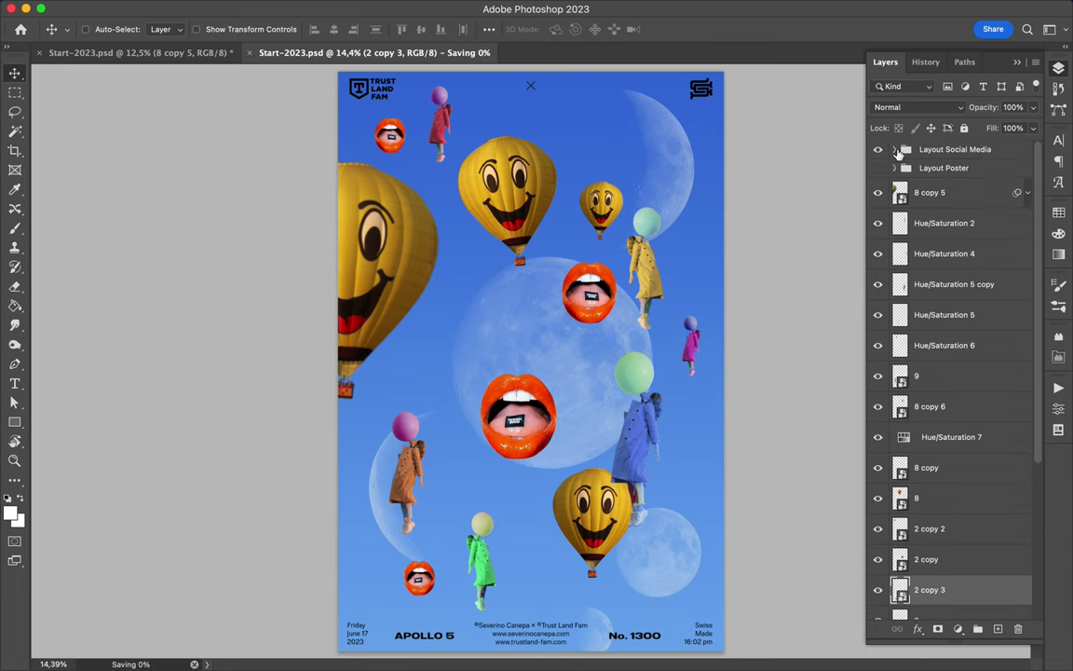
{"action": "left_click", "coordinate": [894, 149]}
{"action": "left_click", "coordinate": [950, 173]}
{"action": "left_click", "coordinate": [941, 235], "text": "shift"}
{"action": "right_click", "coordinate": [944, 235]}
{"action": "left_click", "coordinate": [821, 503]}
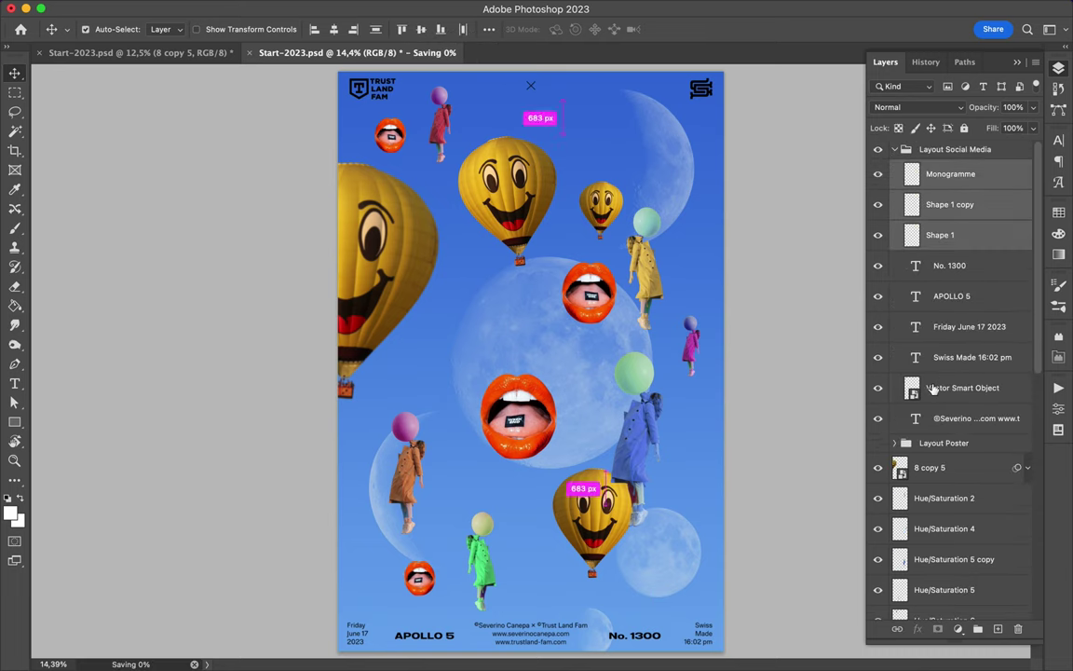
Step: Draw a white rectangle over the top band and clip it so the logos turn white
{"action": "key", "text": "u"}
{"action": "left_click_drag", "start_coordinate": [342, 73], "coordinate": [717, 106]}
{"action": "left_click", "coordinate": [940, 186], "text": "alt"}
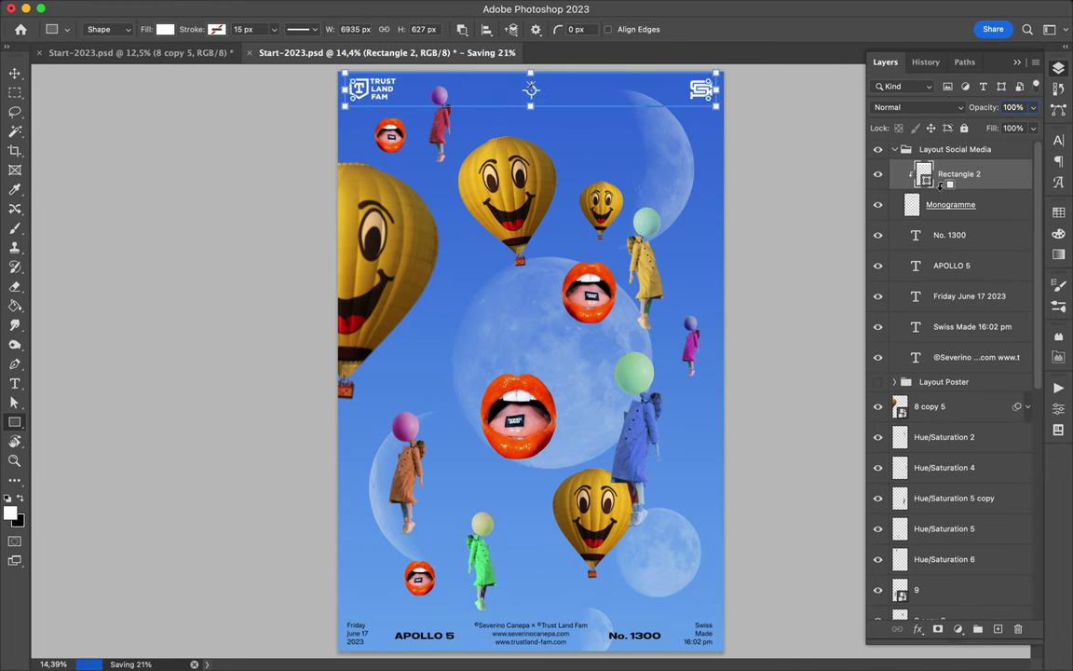
Step: Set the No. 1300 and other footer text layers to white from Swatches
{"action": "left_click", "coordinate": [950, 234]}
{"action": "left_click", "coordinate": [969, 357], "text": "shift"}
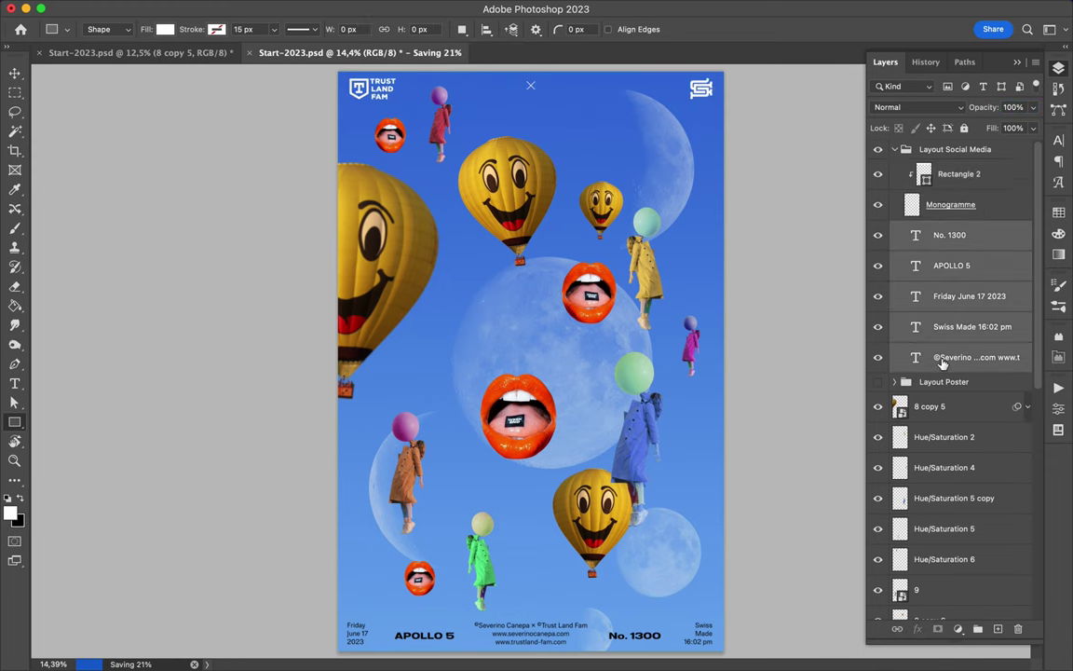
{"action": "key", "text": "a"}
{"action": "left_click", "coordinate": [1059, 214]}
{"action": "left_click", "coordinate": [1059, 214]}
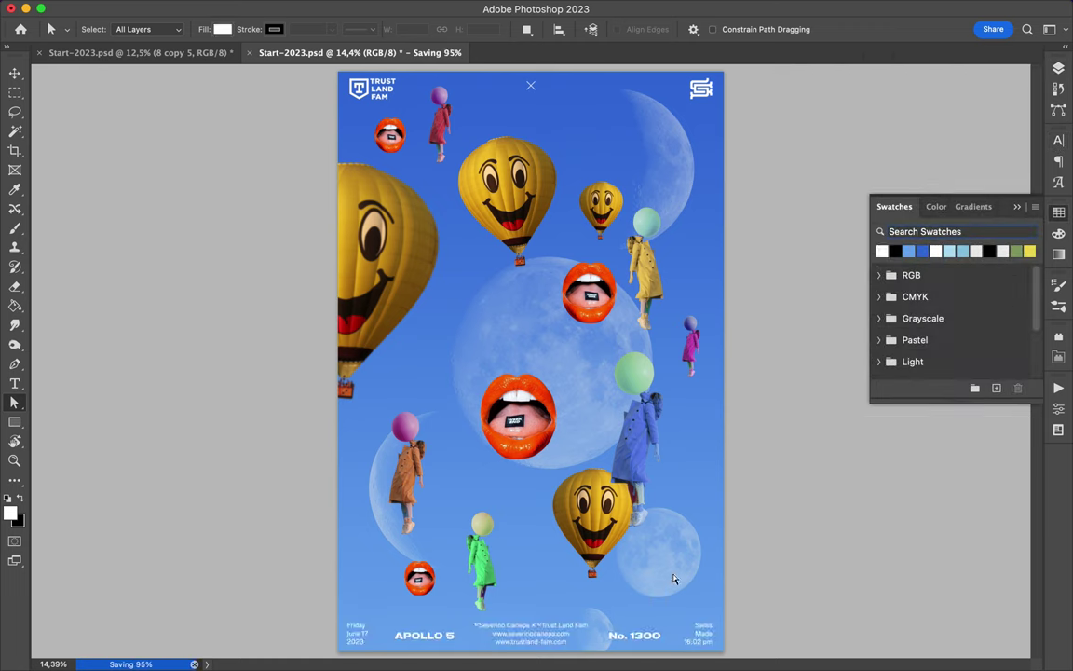
{"action": "left_click", "coordinate": [639, 641]}
Step: Change the poster number from No. 1300 to No. 1636 and save the poster
{"action": "key", "text": "t"}
{"action": "left_click_drag", "start_coordinate": [638, 637], "coordinate": [665, 635]}
{"action": "type", "text": "636"}
{"action": "key", "text": "Escape"}
{"action": "key", "text": "a"}
{"action": "key", "text": "ctrl+s"}
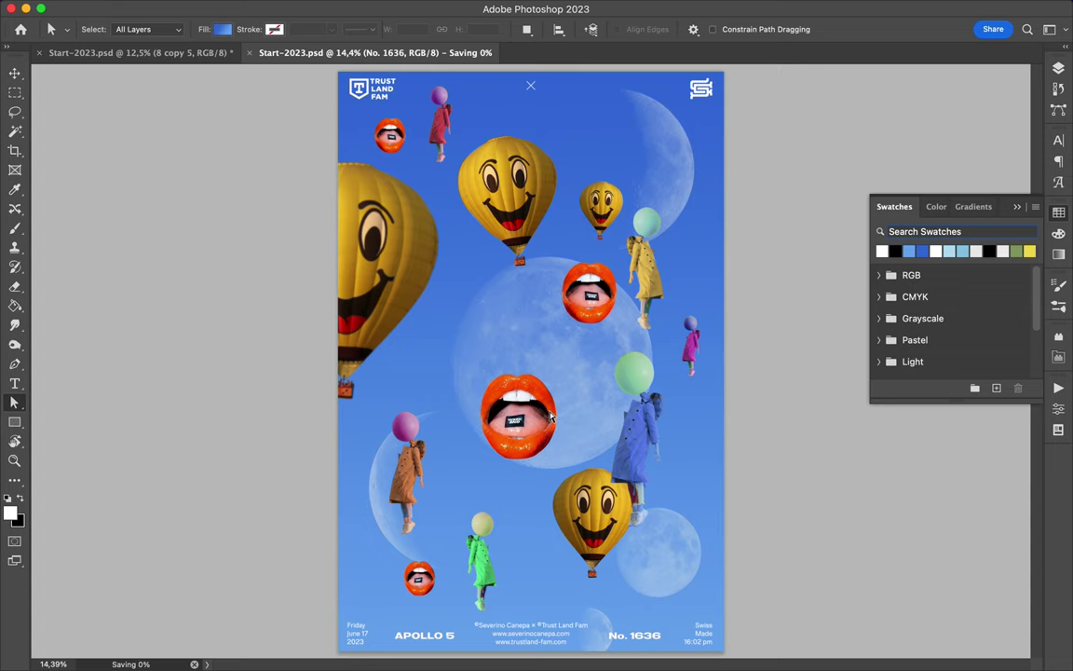
{"action": "left_click", "coordinate": [647, 10]}
{"action": "left_click", "coordinate": [745, 42]}
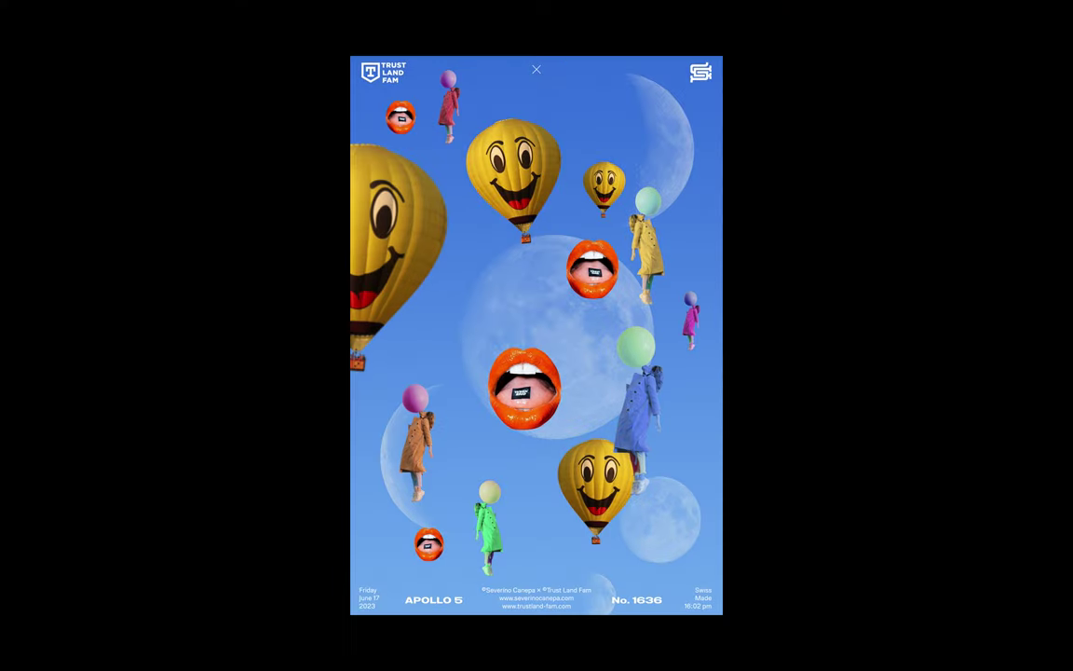